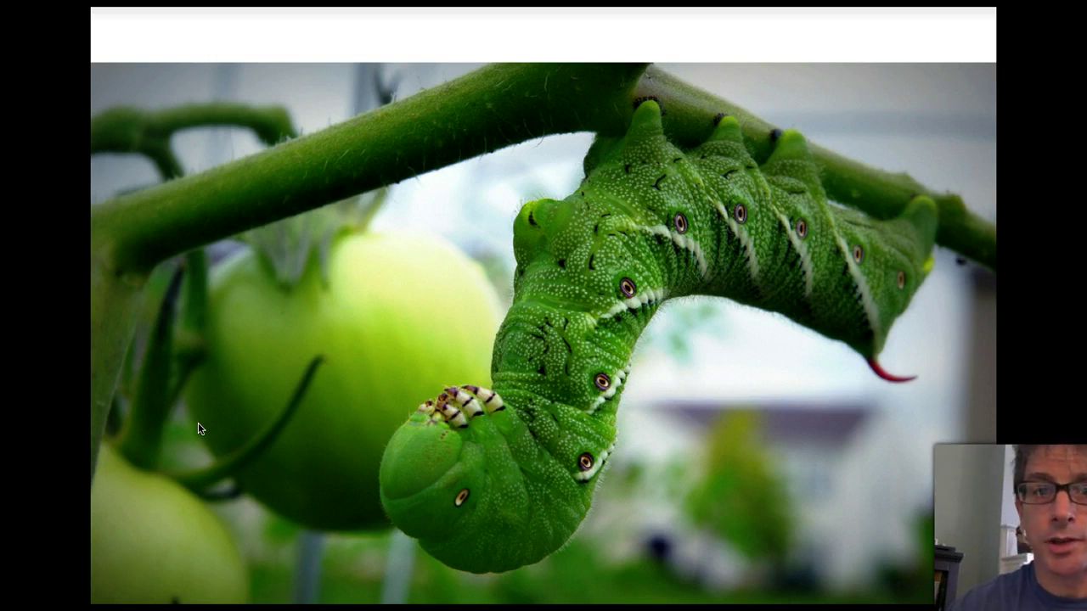
pyautogui.click(59, 603)
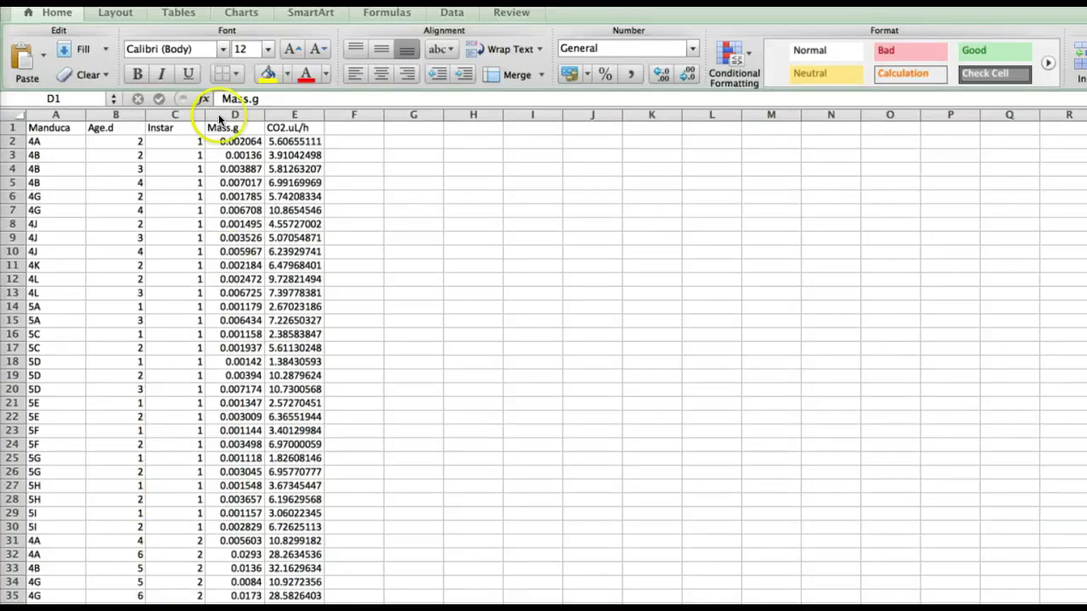
# Step: Create a Marked Scatter chart from the Mass.g and CO2.uL/h columns
pyautogui.moveTo(220, 113); pyautogui.dragTo(295, 114)
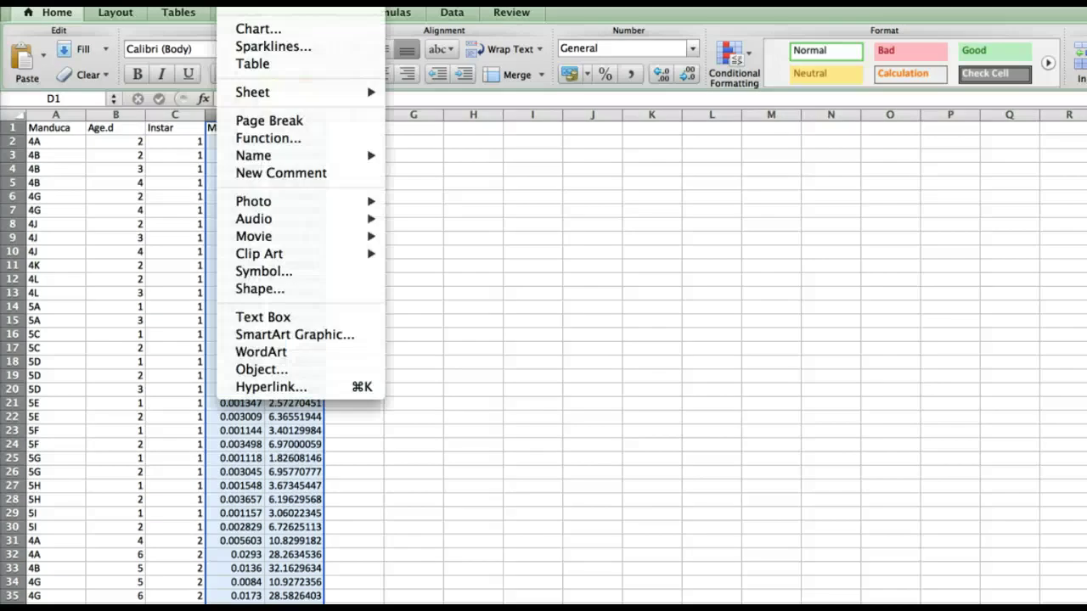
pyautogui.click(258, 28)
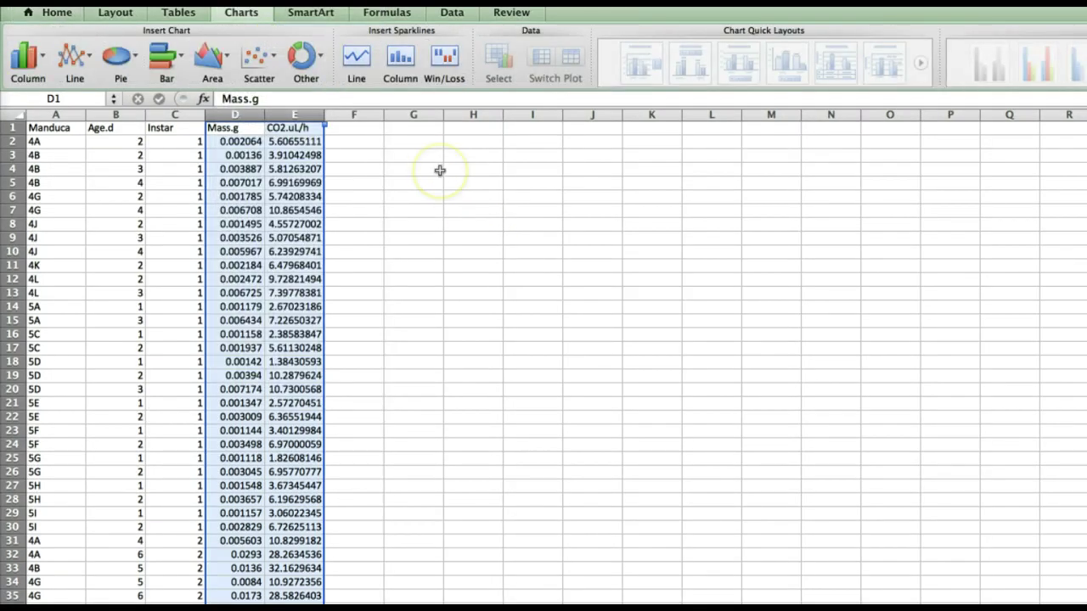
pyautogui.click(274, 56)
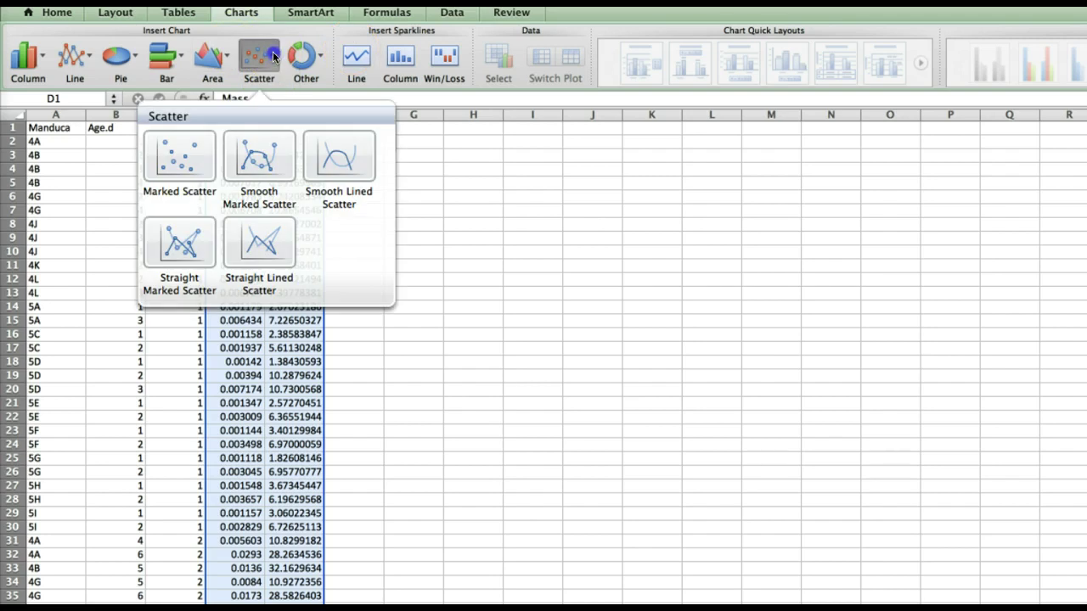
pyautogui.click(179, 157)
pyautogui.click(461, 332)
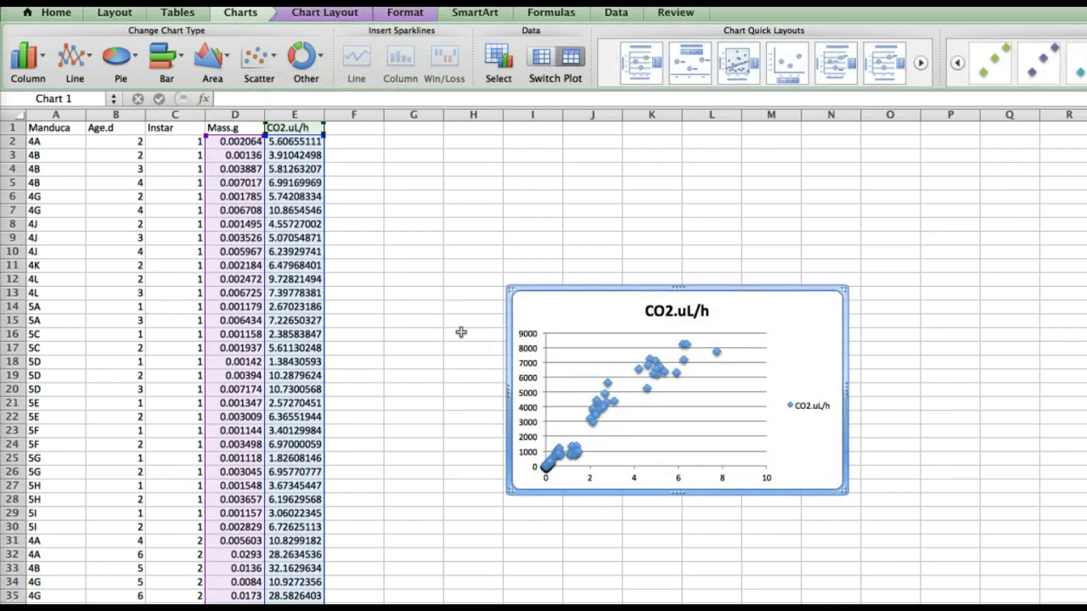
# Step: Move the scatter chart up beside the data columns and enlarge it to span about columns F to N, rows 3 to 31
pyautogui.click(619, 315)
pyautogui.moveTo(489, 270); pyautogui.dragTo(348, 151)
pyautogui.click(610, 374)
pyautogui.moveTo(844, 490); pyautogui.dragTo(890, 550)
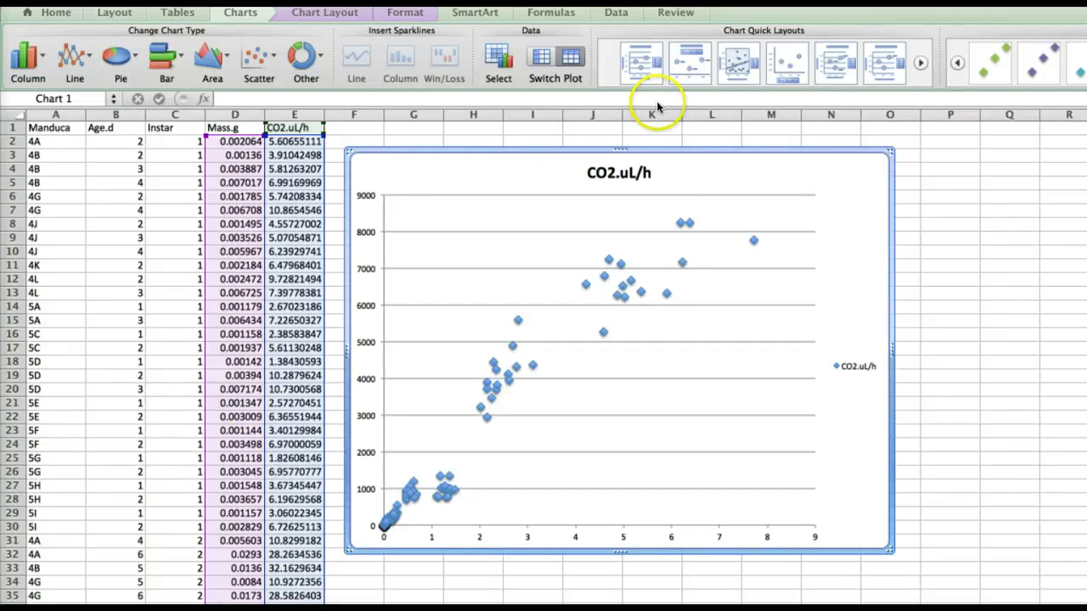
# Step: Delete the chart's title and its legend
pyautogui.click(617, 173)
pyautogui.press('Delete')
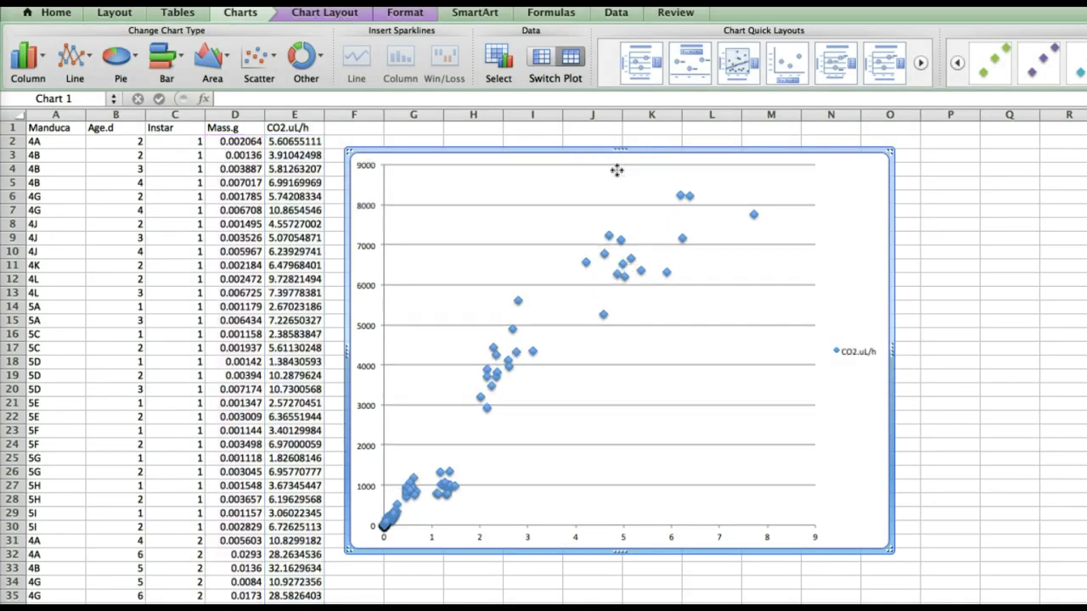
pyautogui.click(855, 348)
pyautogui.press('Delete')
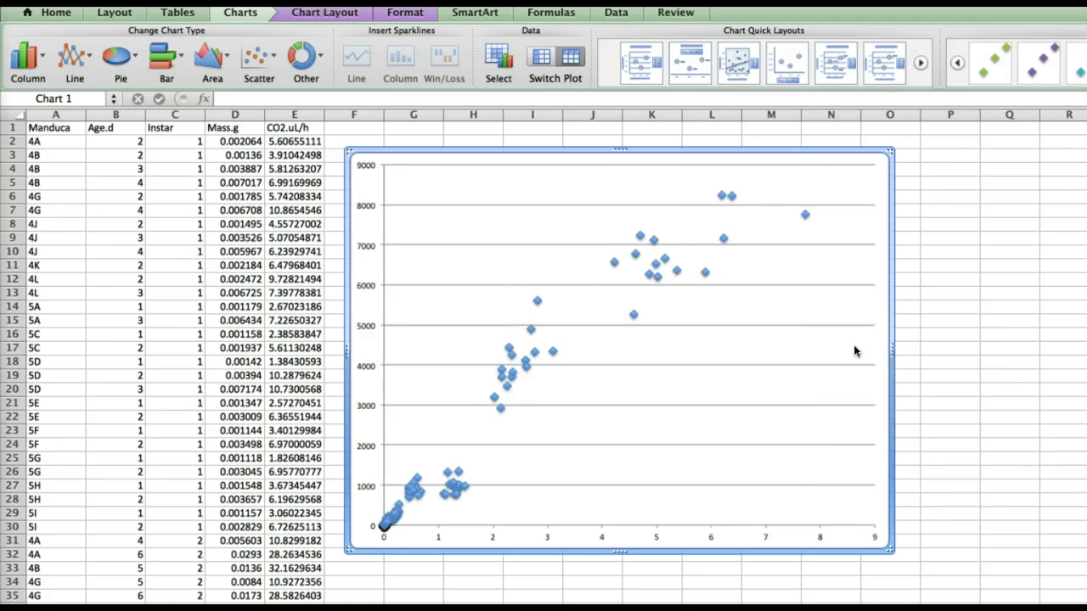
# Step: Remove the horizontal gridlines from the scatter chart
pyautogui.click(790, 328)
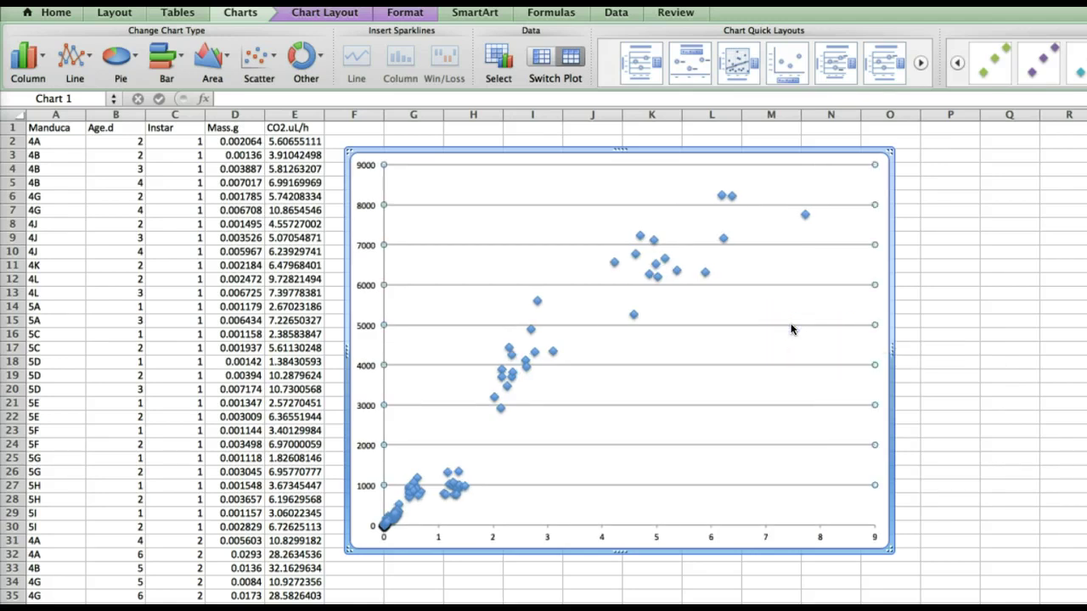
pyautogui.click(872, 291)
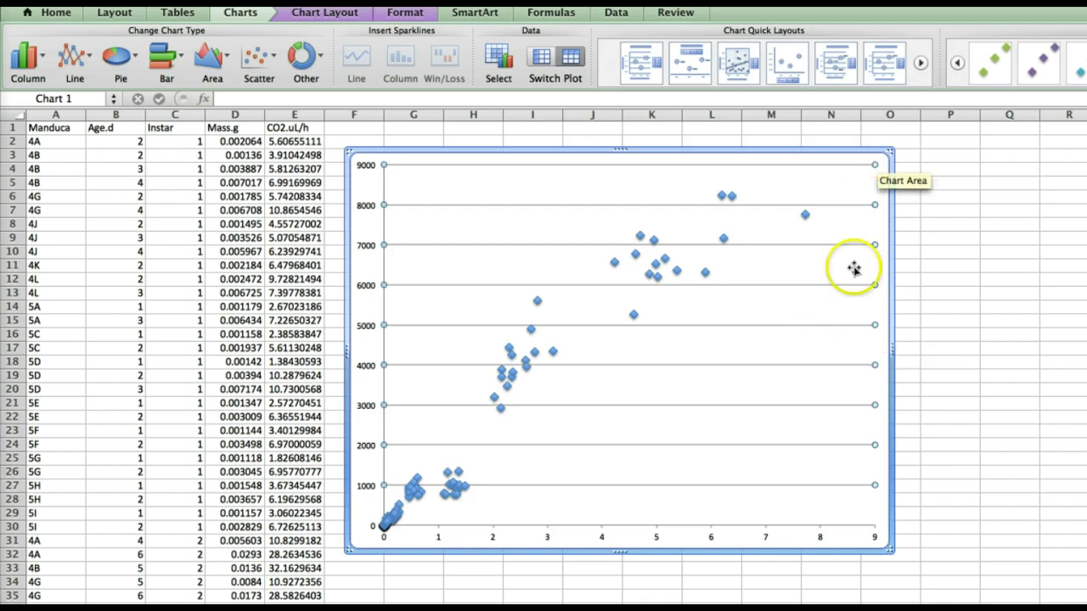
pyautogui.press('Delete')
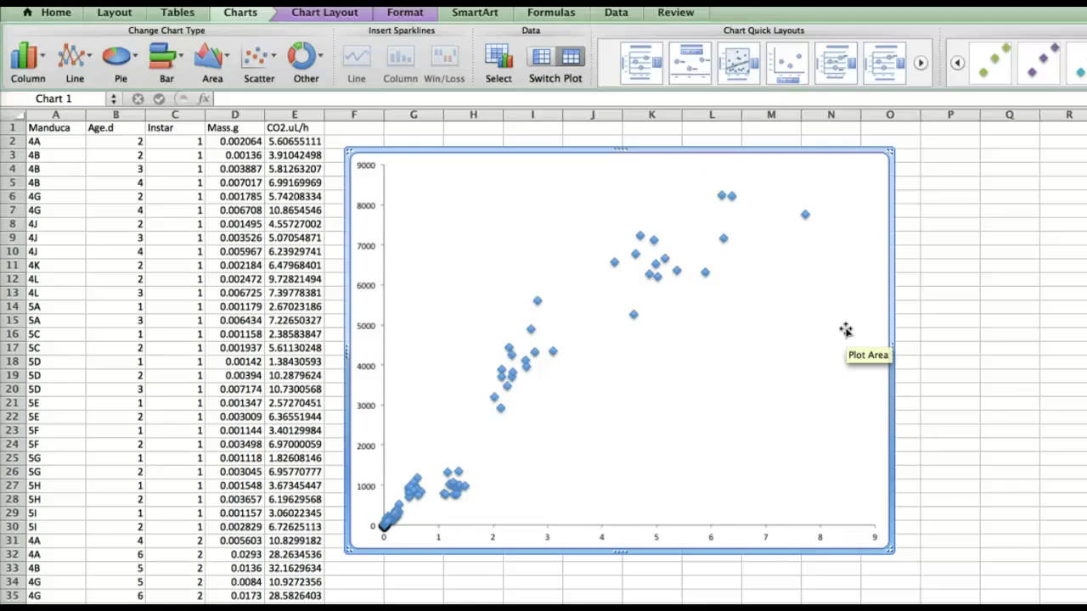
# Step: Add a horizontal axis title below the axis reading "Mass (g)"
pyautogui.click(300, 12)
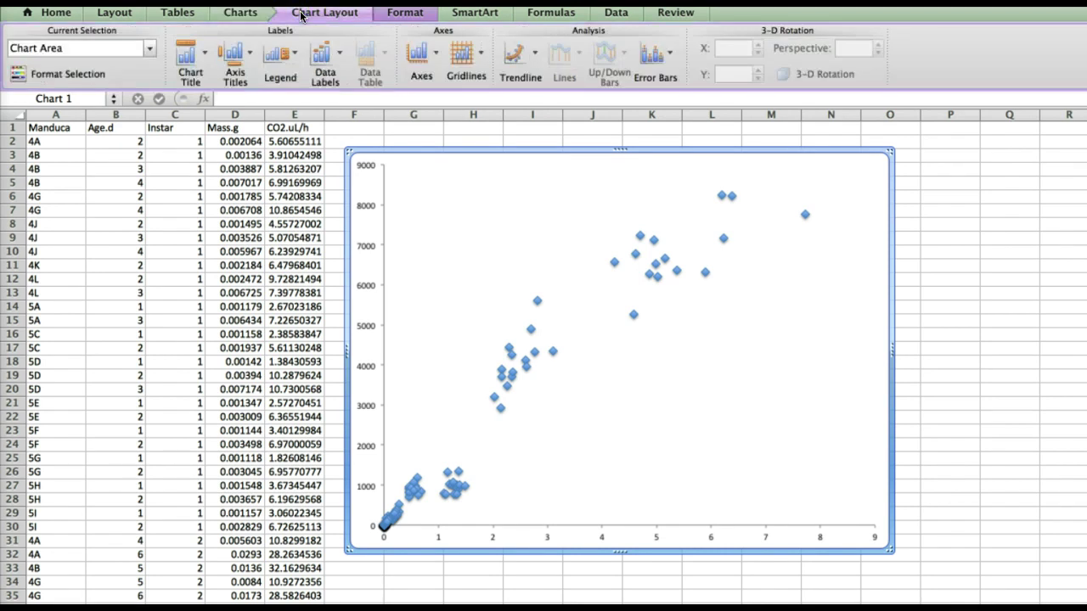
pyautogui.click(234, 54)
pyautogui.moveTo(253, 91)
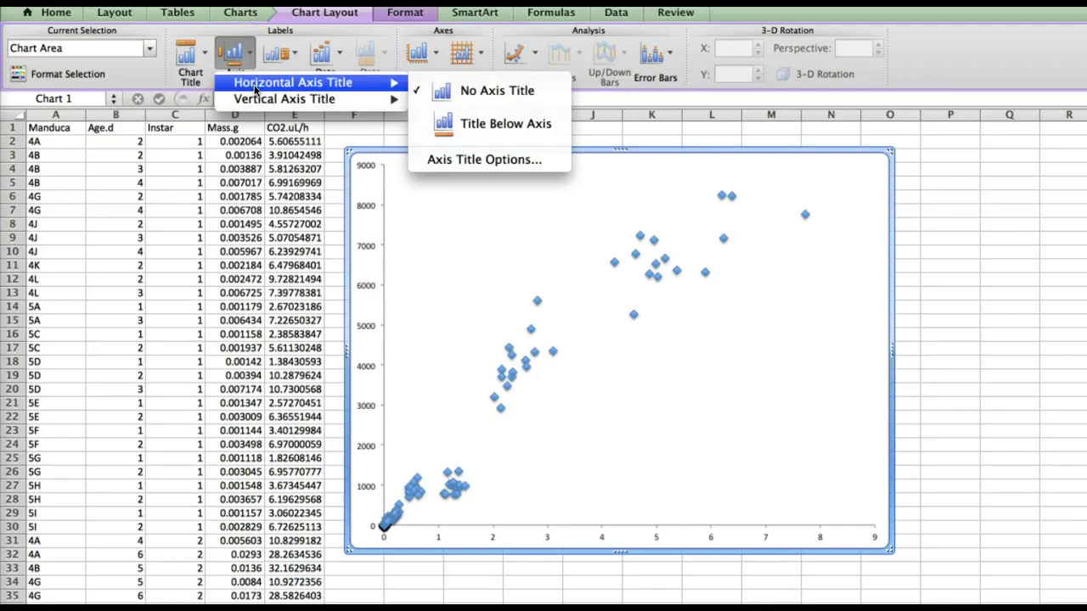
pyautogui.click(478, 125)
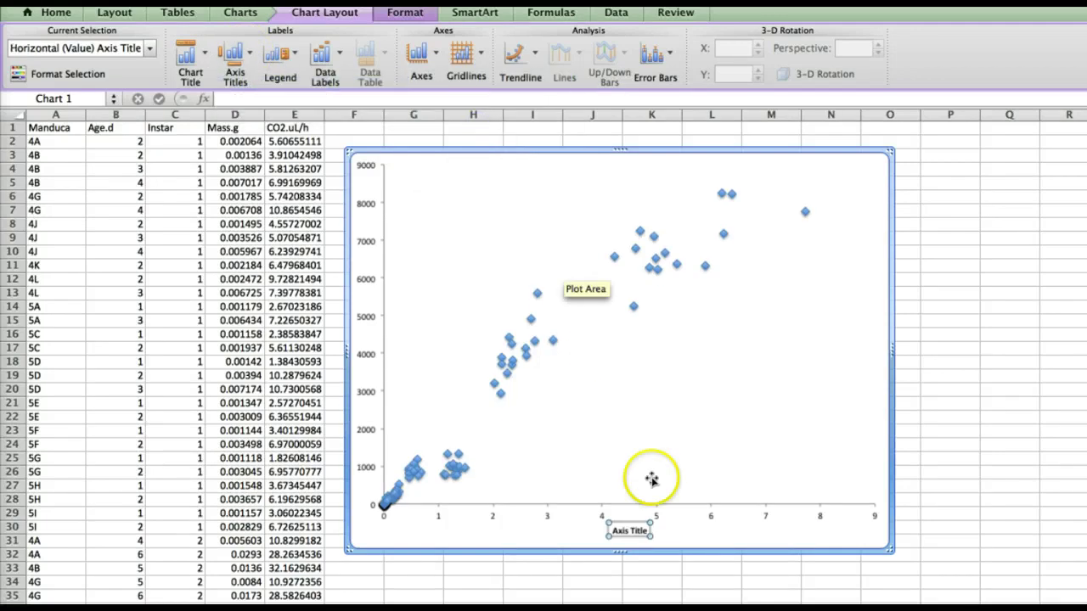
pyautogui.tripleClick(634, 528)
pyautogui.write('Mass.g')
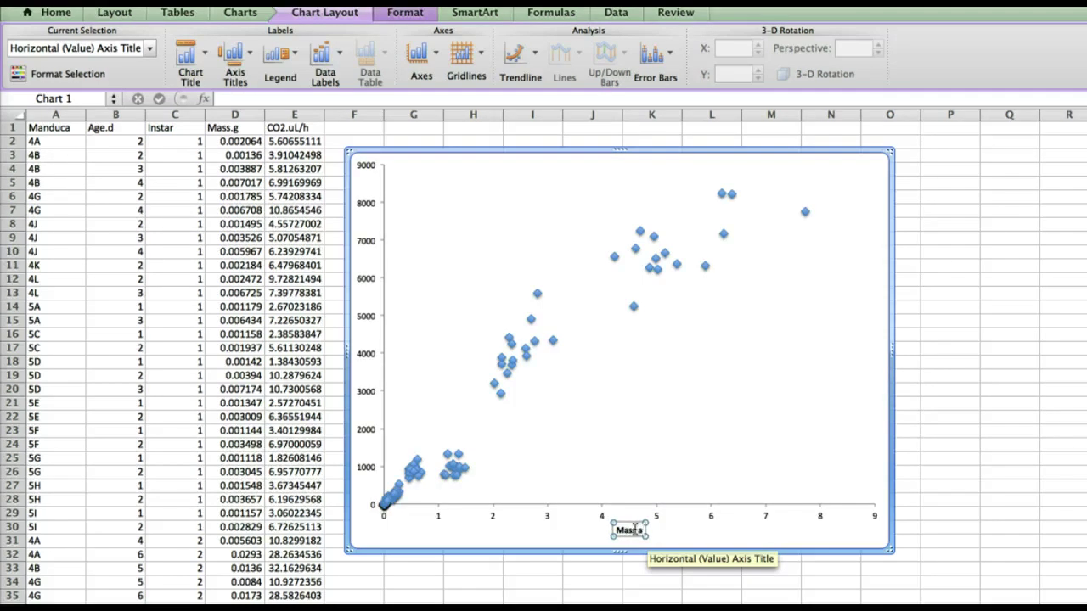
pyautogui.press('BackSpace')
pyautogui.press('BackSpace')
pyautogui.write('(g)')
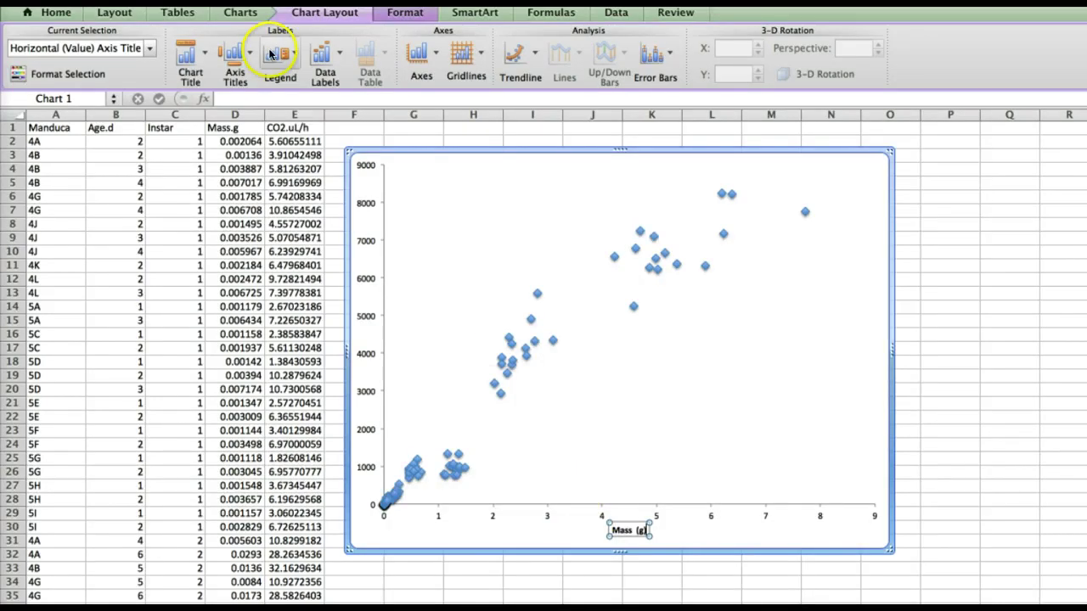
# Step: Add a rotated vertical axis title reading "Metabolic rate (uL CO2 / hr)" and deselect the chart
pyautogui.click(249, 66)
pyautogui.moveTo(313, 99)
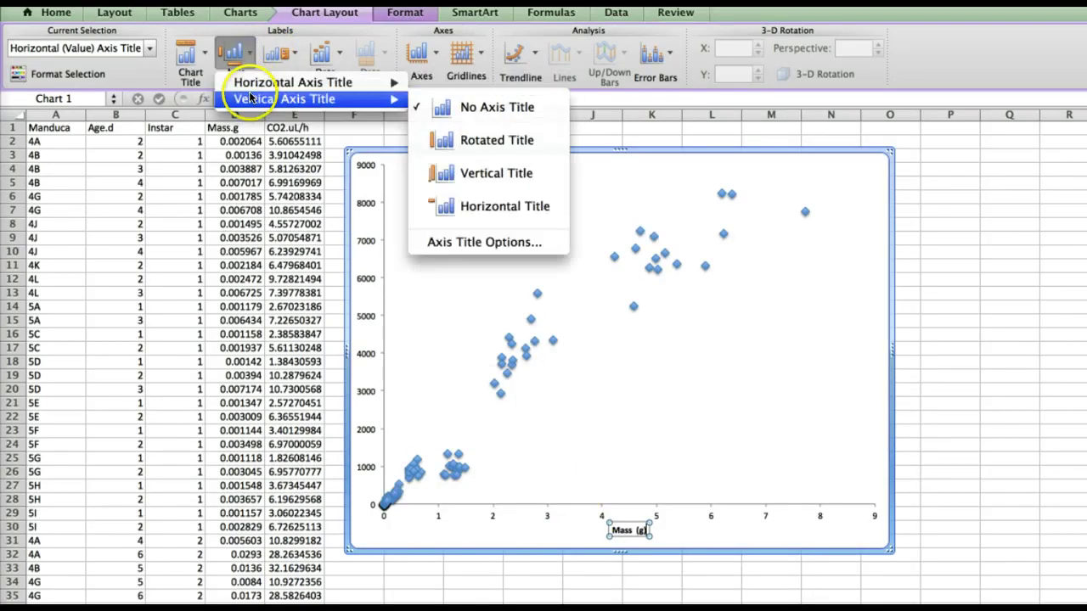
pyautogui.click(491, 141)
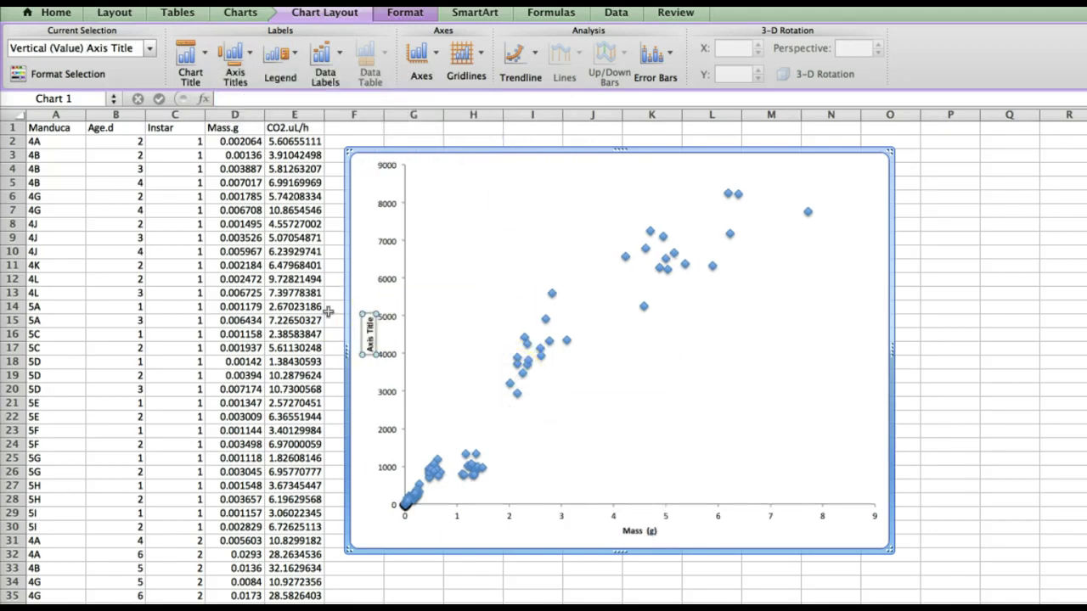
pyautogui.write('Meta')
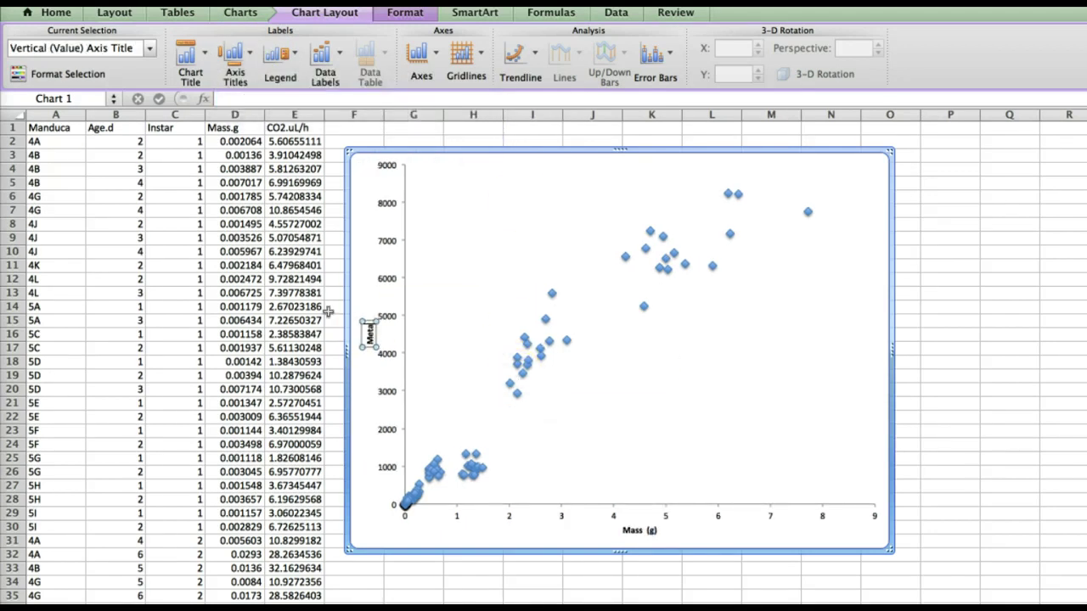
pyautogui.write('bolic rate')
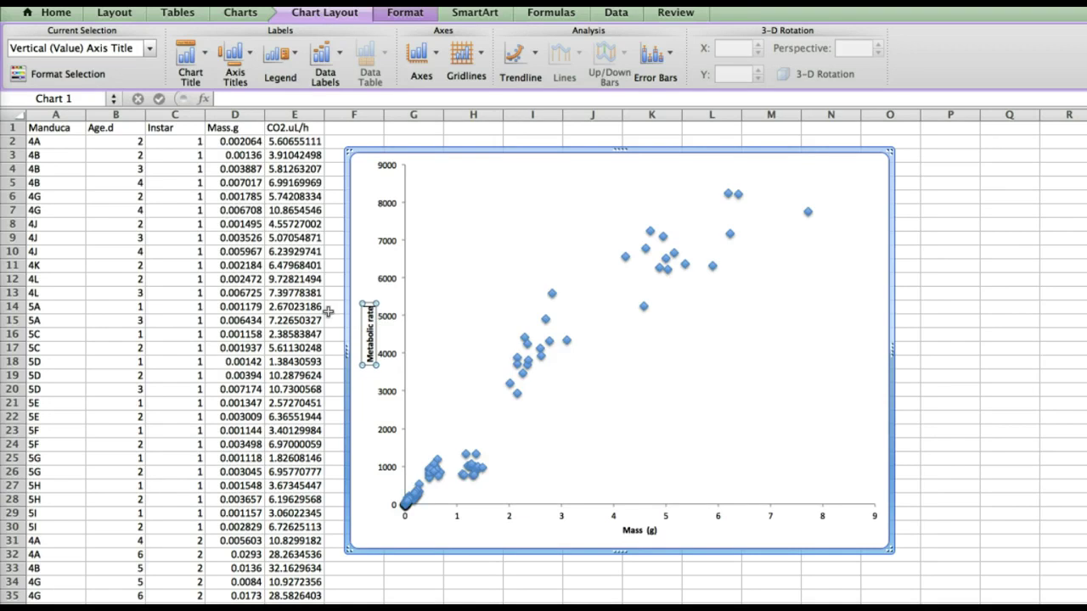
pyautogui.write(' (')
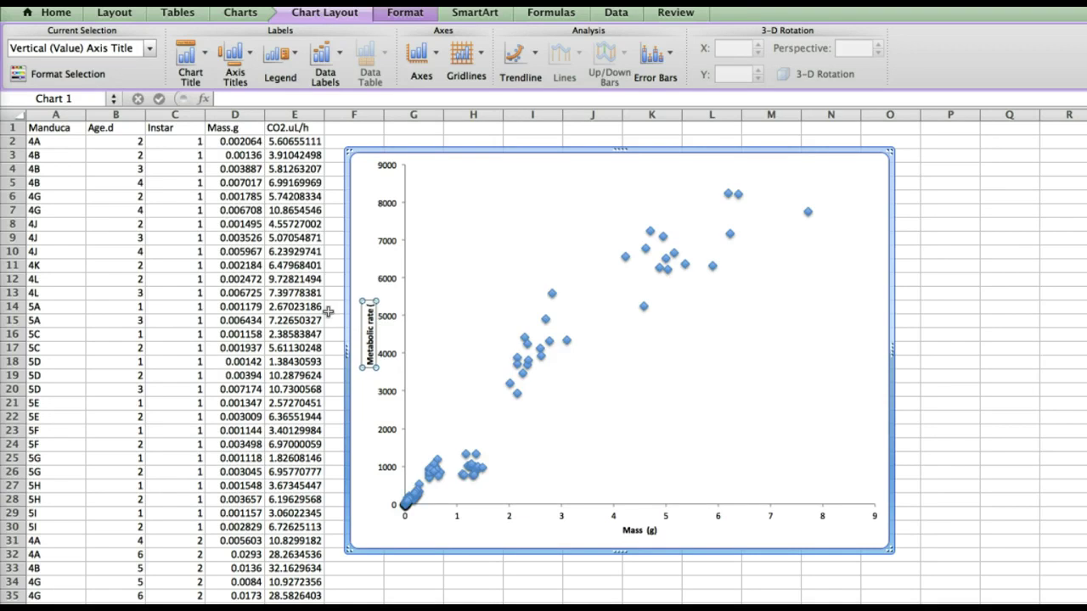
pyautogui.write('uL CO2')
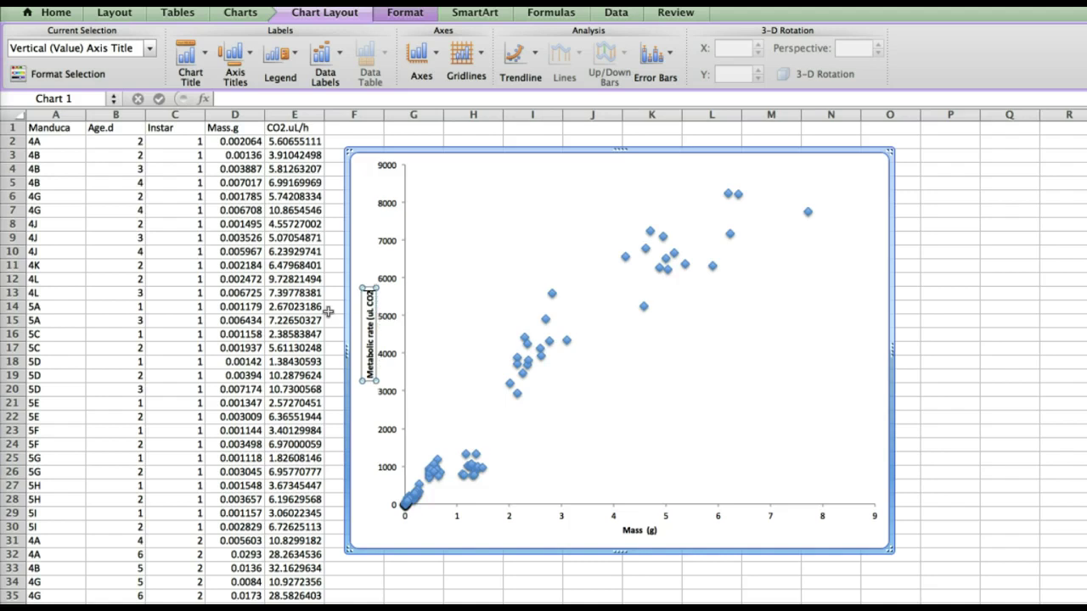
pyautogui.write(' / hr)')
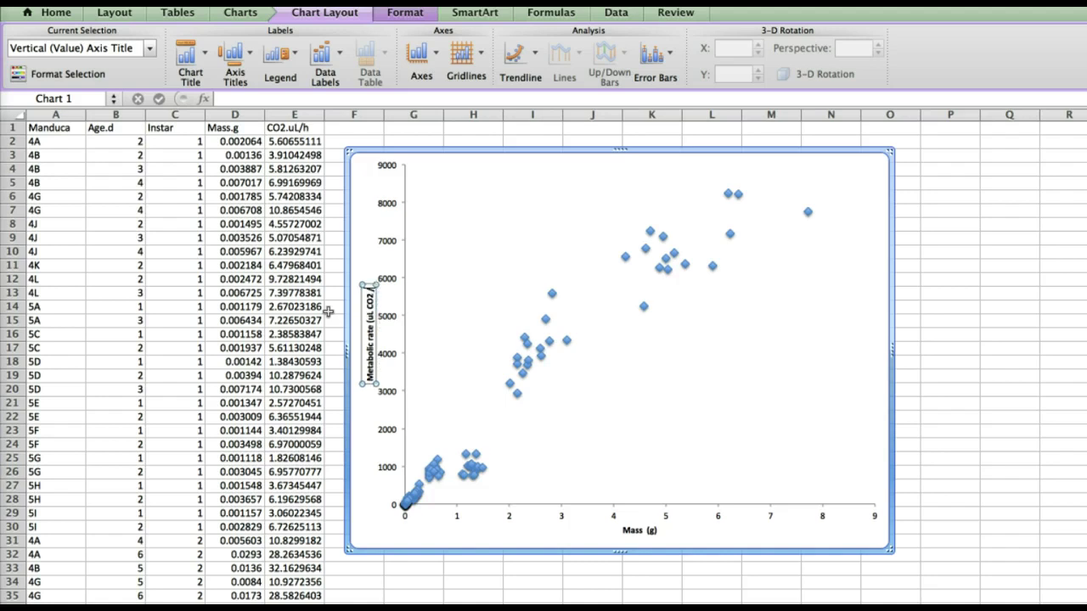
pyautogui.press('Escape')
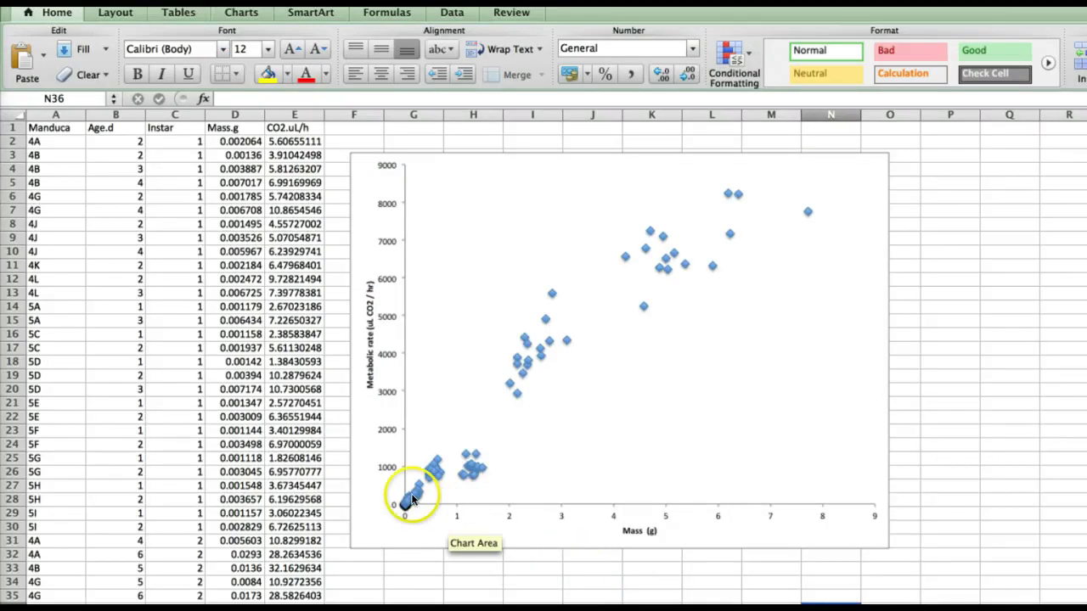
# Step: View the scaling and log-transformation slide in PowerPoint and return to the ManducaMetabolismData.xlsx workbook in Excel
pyautogui.moveTo(436, 478)
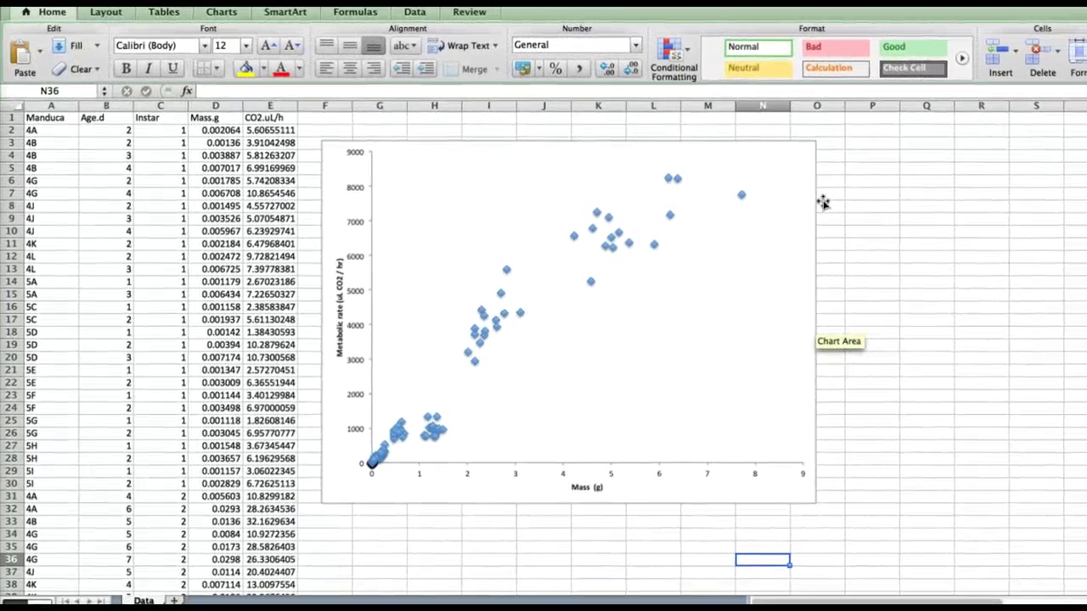
pyautogui.hotkey('ctrl', 'Up')
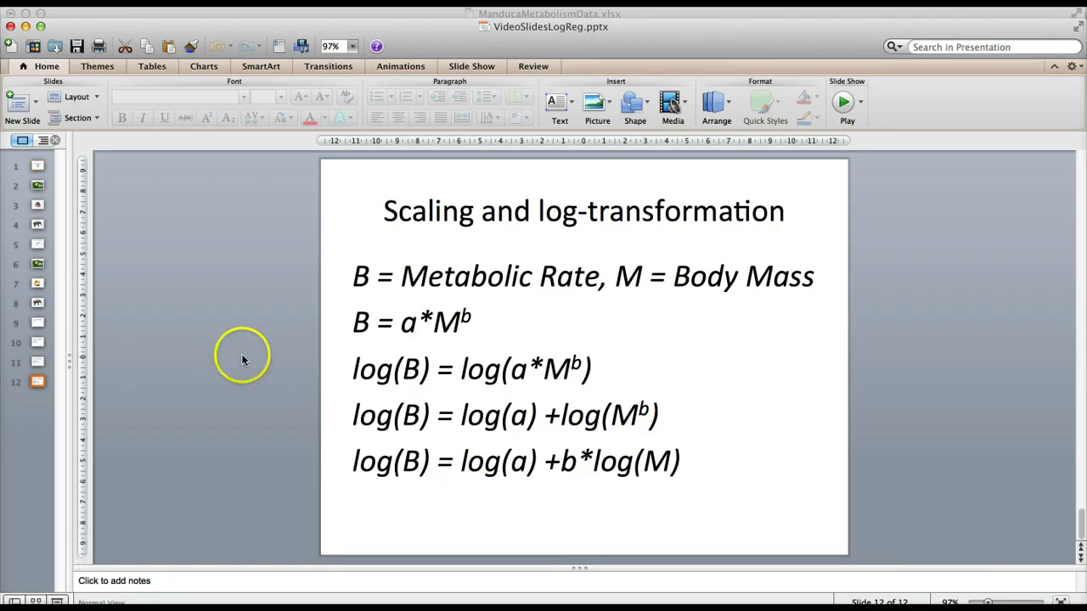
pyautogui.hotkey('ctrl', 'Up')
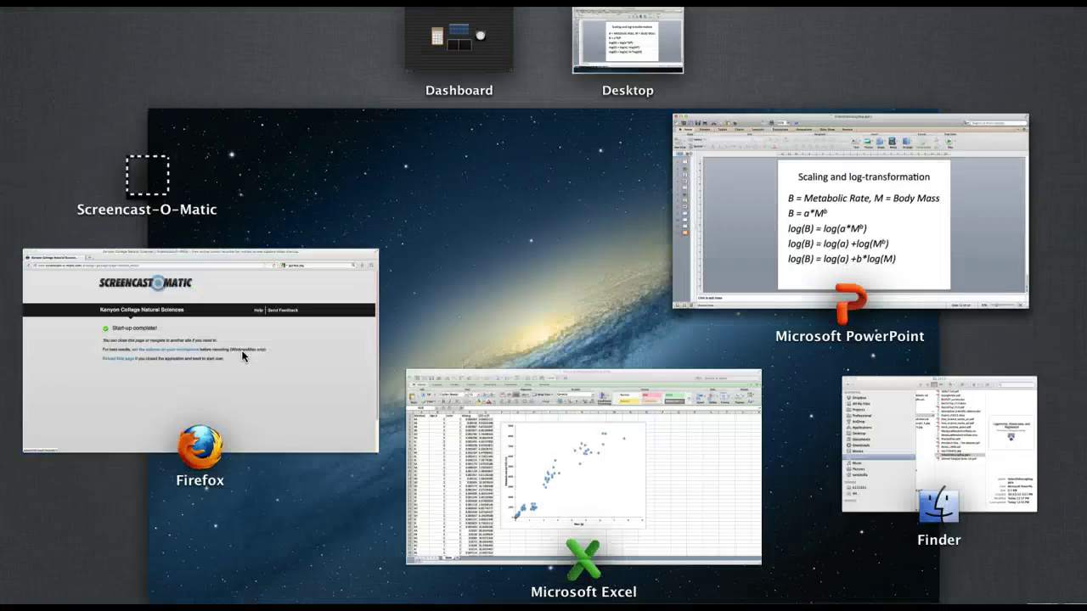
pyautogui.click(619, 461)
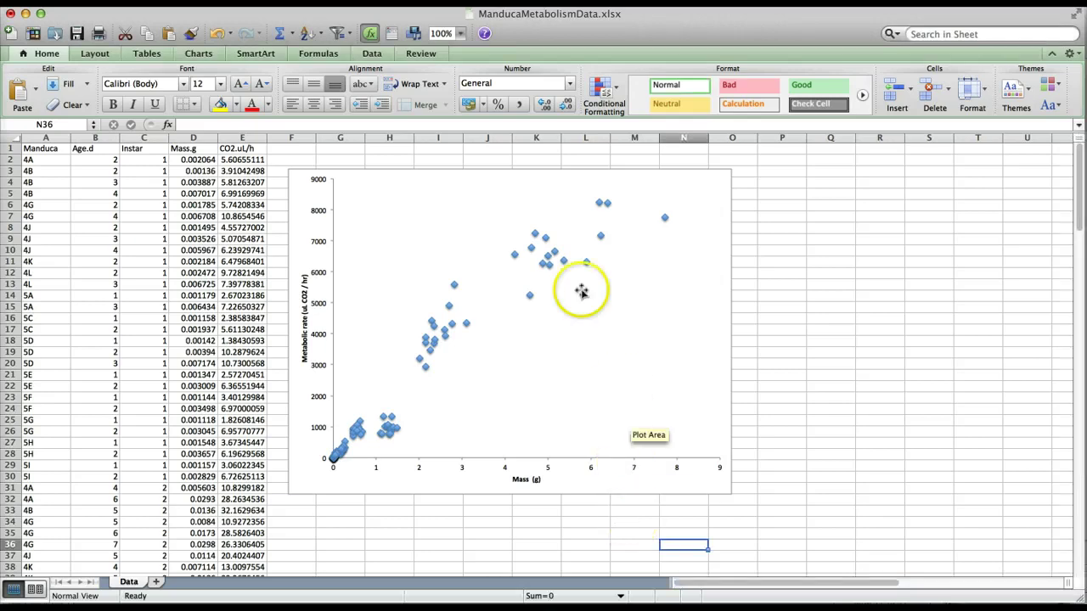
# Step: Move the scatter chart away from the data to about column M, clearing the columns beside CO2.uL/h
pyautogui.moveTo(296, 210); pyautogui.dragTo(631, 201)
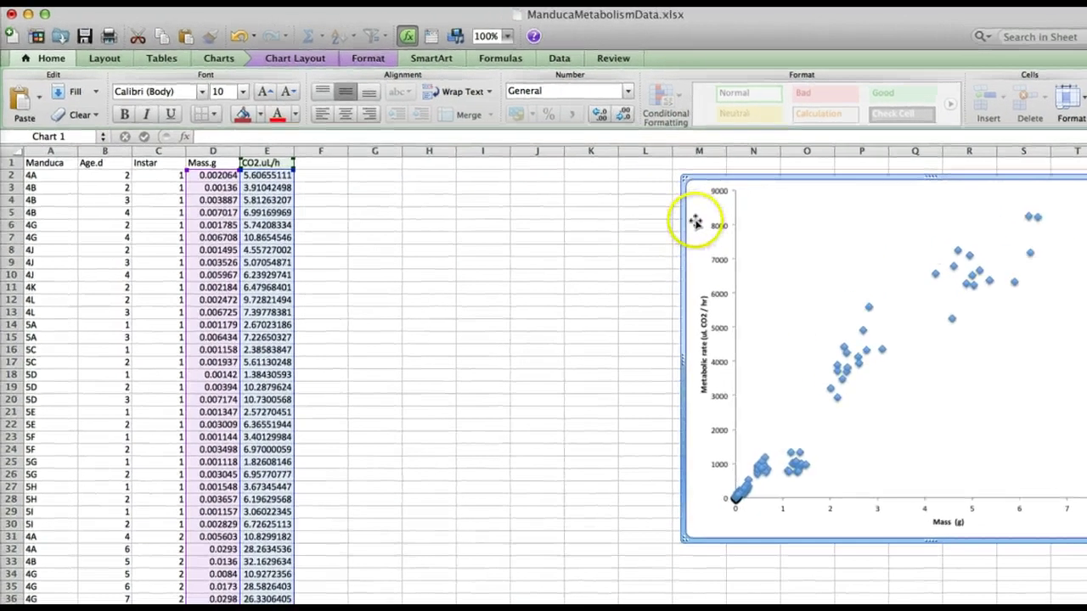
pyautogui.click(631, 202)
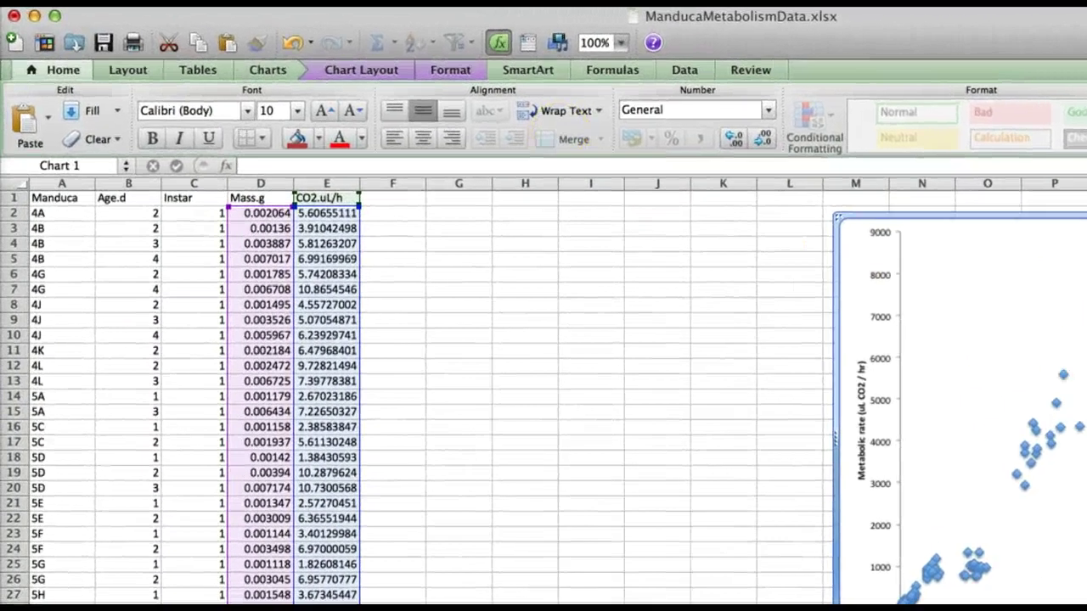
pyautogui.click(293, 185)
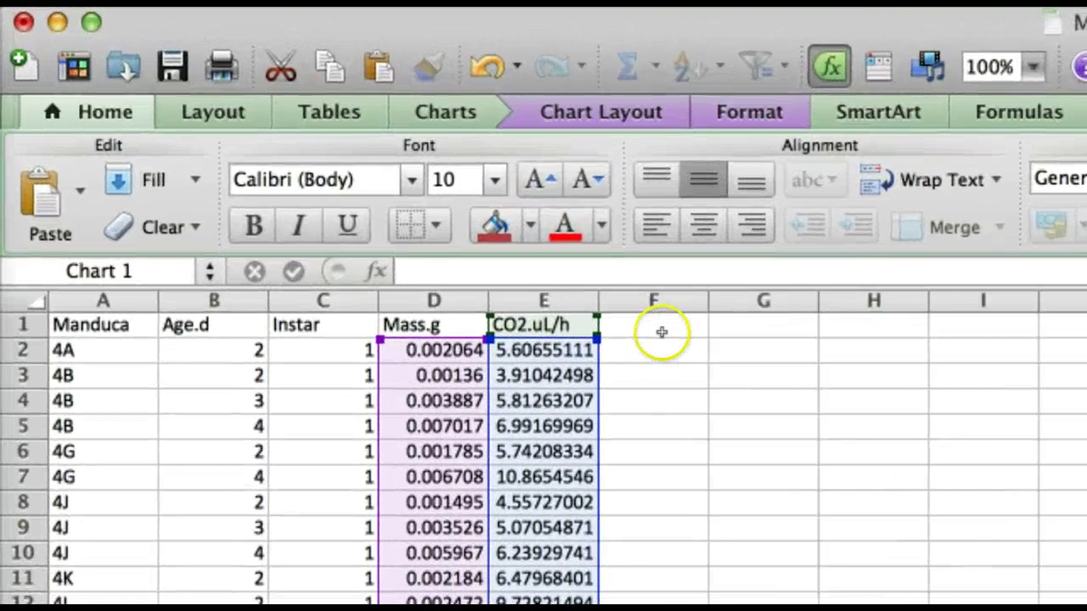
# Step: Add the column headers "log.mass" in F1 and "log.CO2" in G1, beside the CO2.uL/h column
pyautogui.click(467, 235)
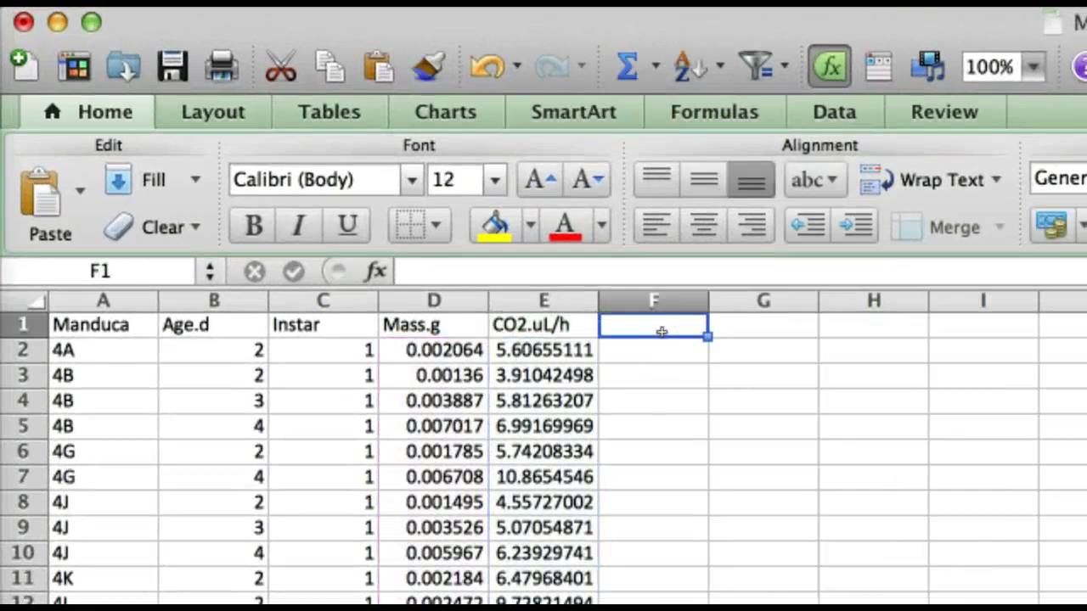
pyautogui.write('log.')
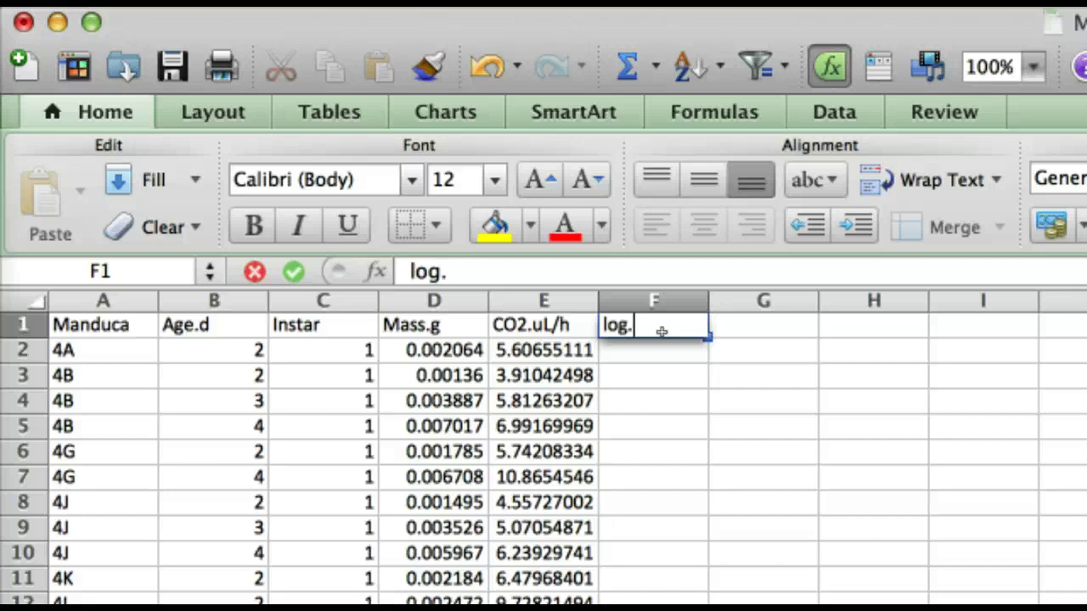
pyautogui.write('mass')
pyautogui.click(736, 332)
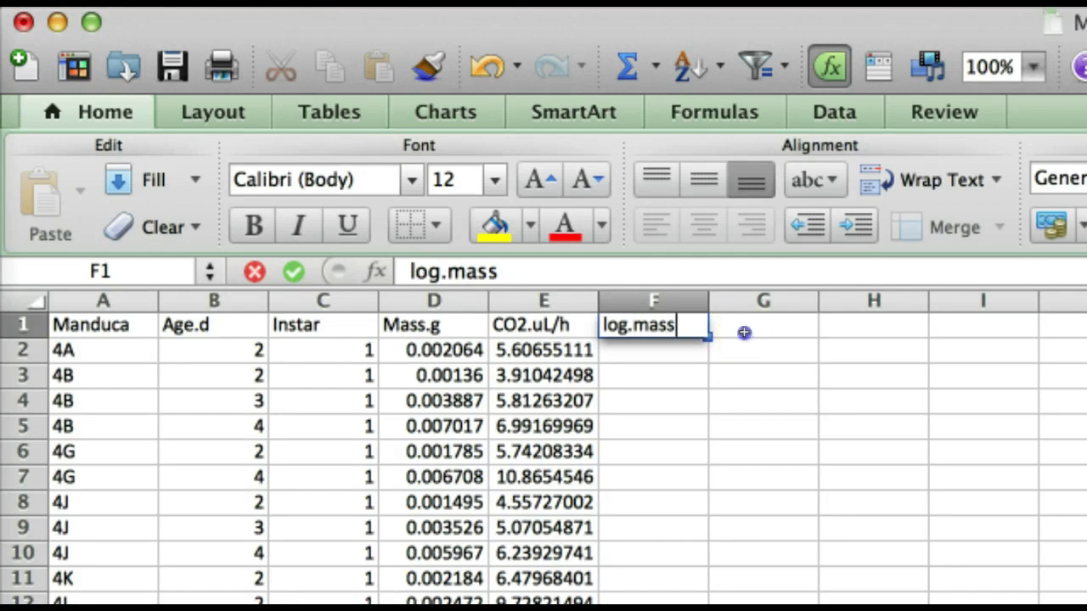
pyautogui.write('log')
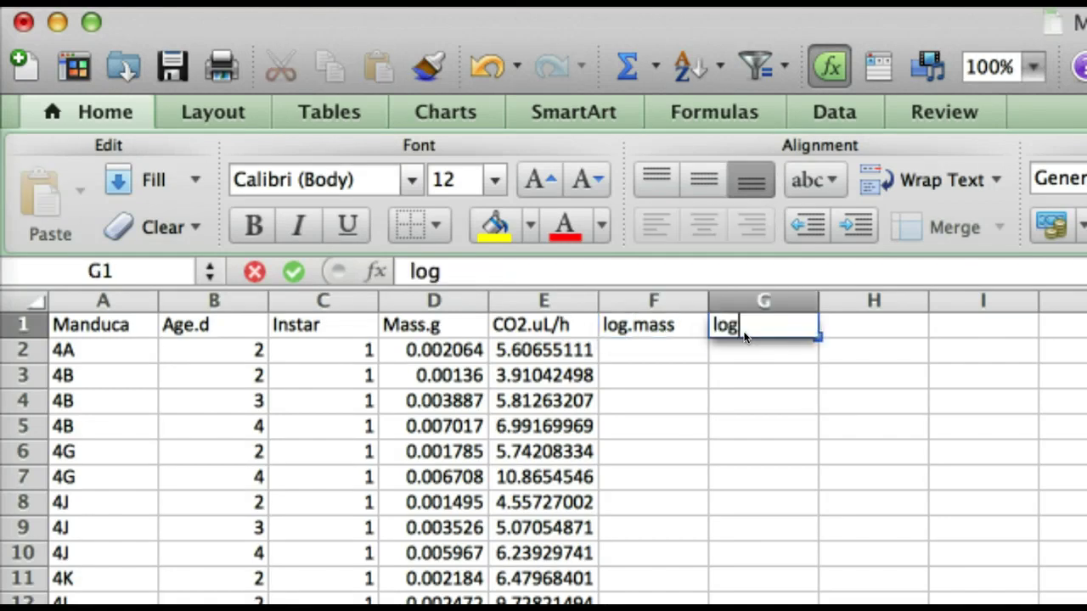
pyautogui.write('.CO2')
# Step: Enter the formula =LOG10(D2) in F2 to log-transform the first mass value
pyautogui.click(654, 353)
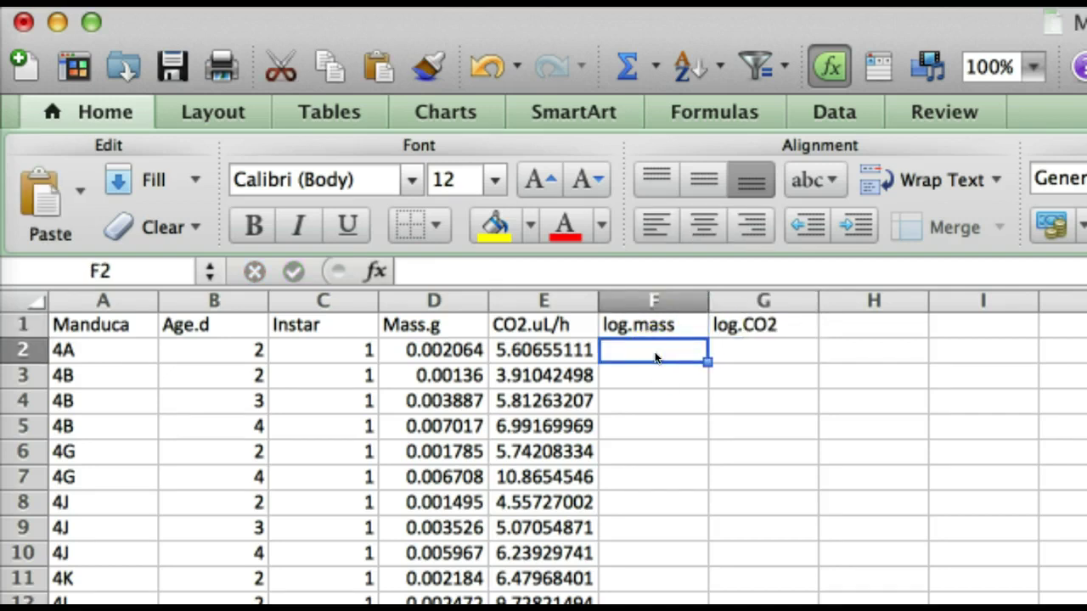
pyautogui.write('=log10')
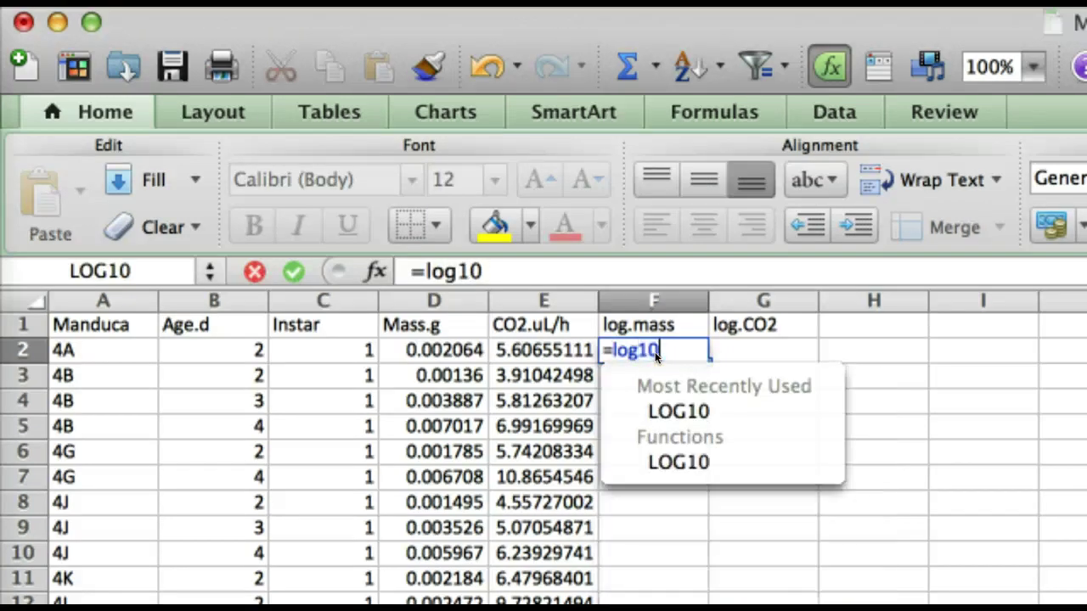
pyautogui.write('(')
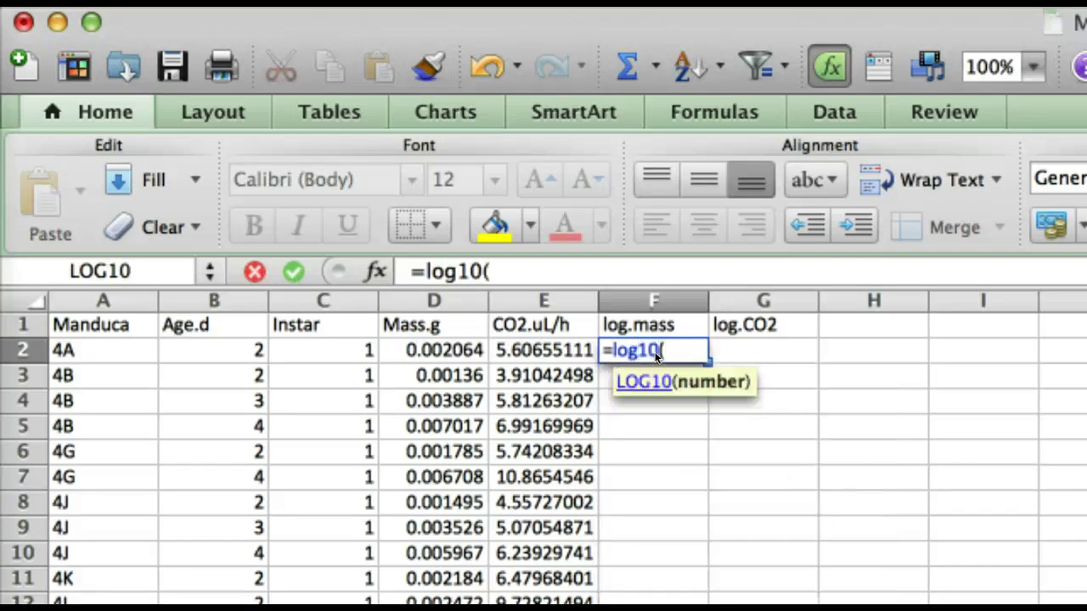
pyautogui.click(456, 351)
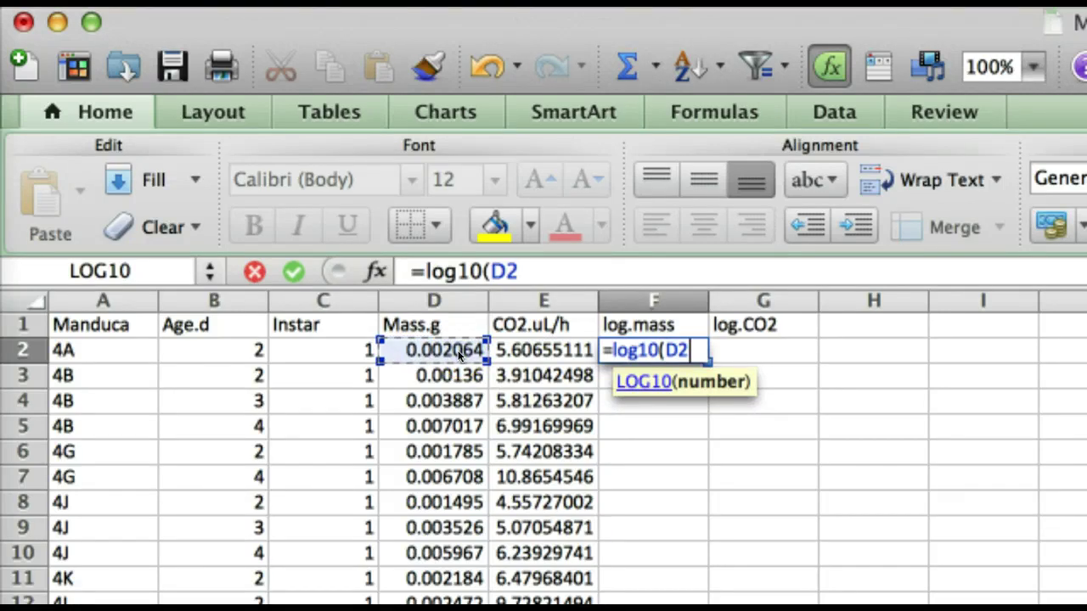
pyautogui.write(')')
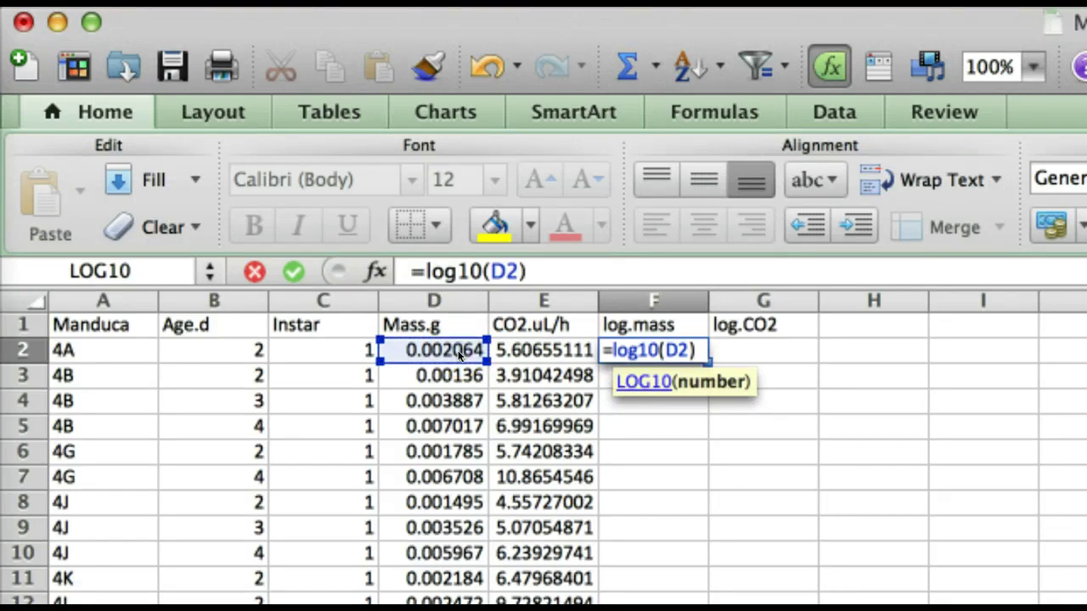
pyautogui.press('Return')
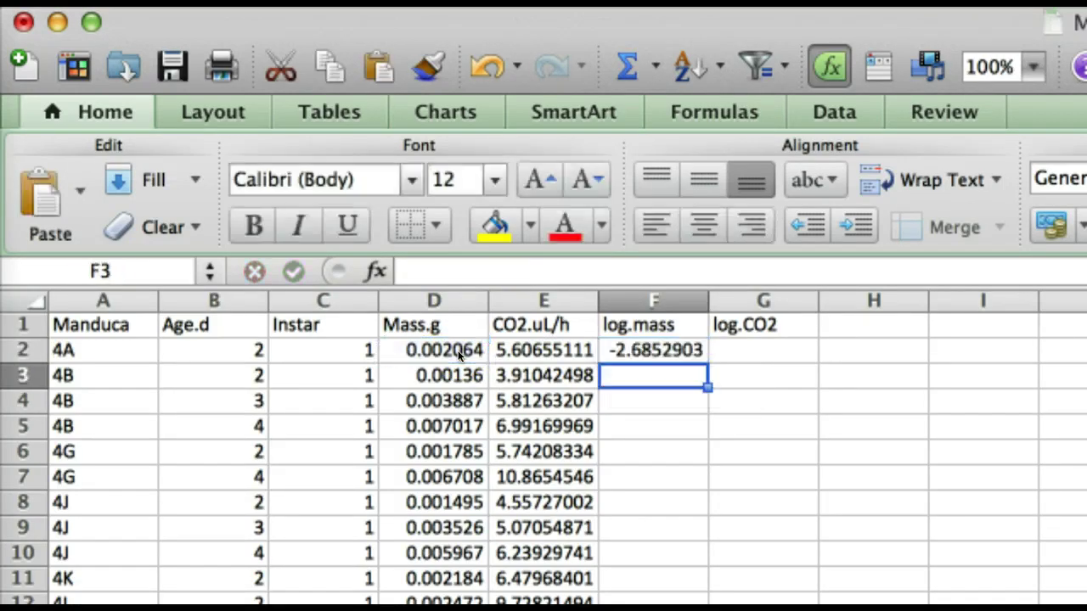
# Step: Fill the F2 formula across to the log.CO2 column and down to row 152, and check the formula in G2 against E2
pyautogui.click(688, 350)
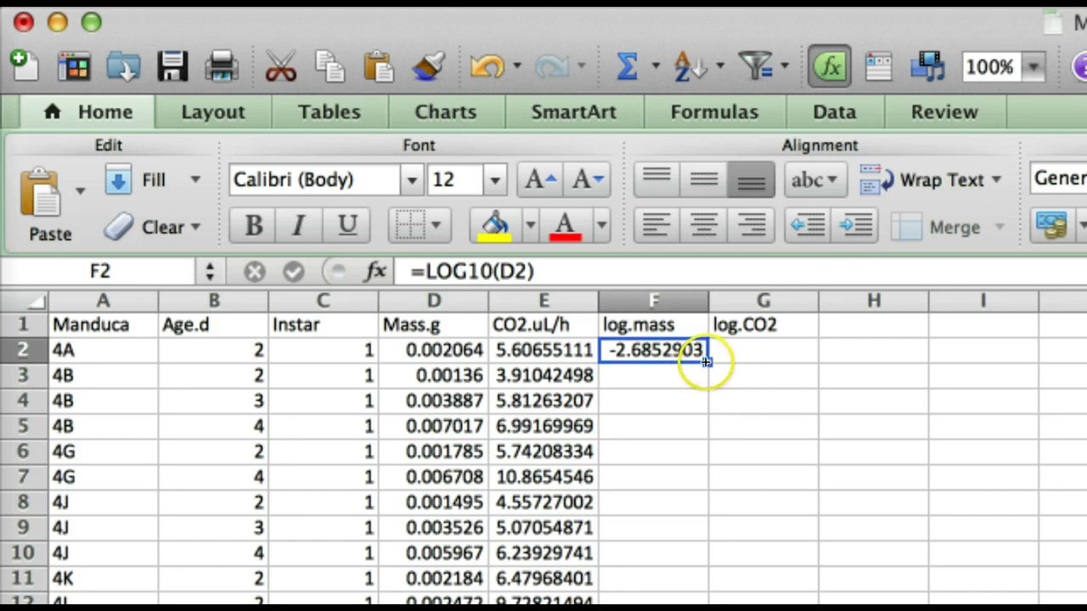
pyautogui.moveTo(705, 362); pyautogui.dragTo(688, 604)
pyautogui.moveTo(441, 604); pyautogui.dragTo(442, 605)
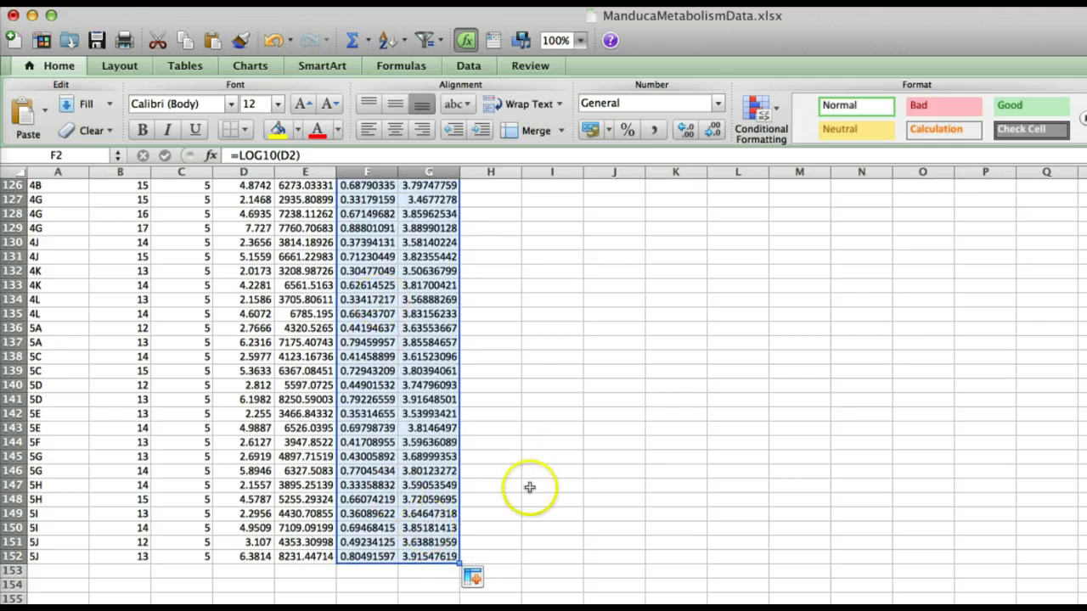
pyautogui.scroll(20, 489, 467)
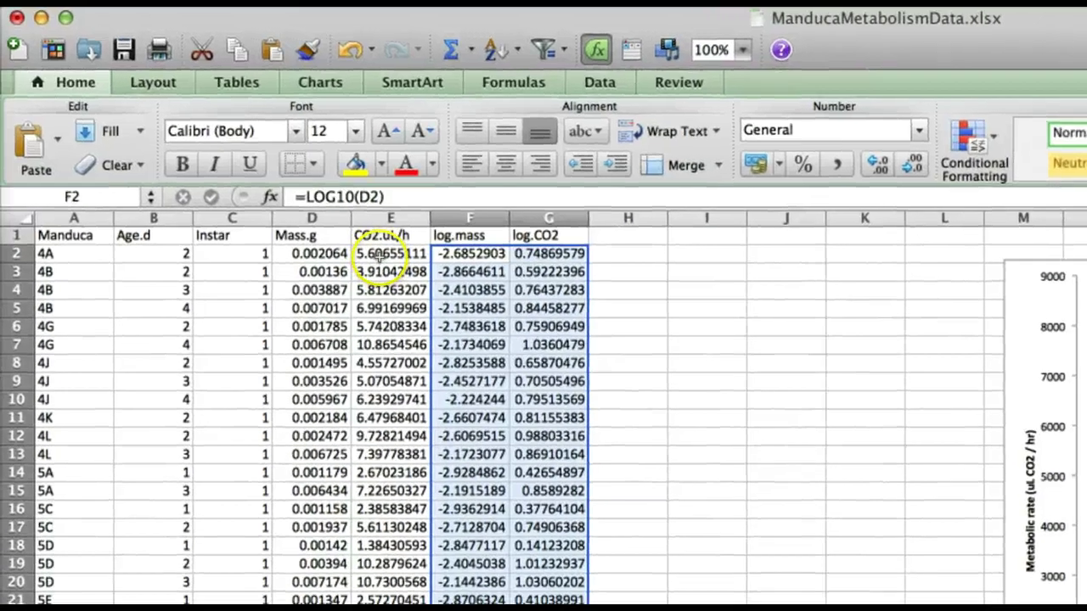
pyautogui.click(313, 212)
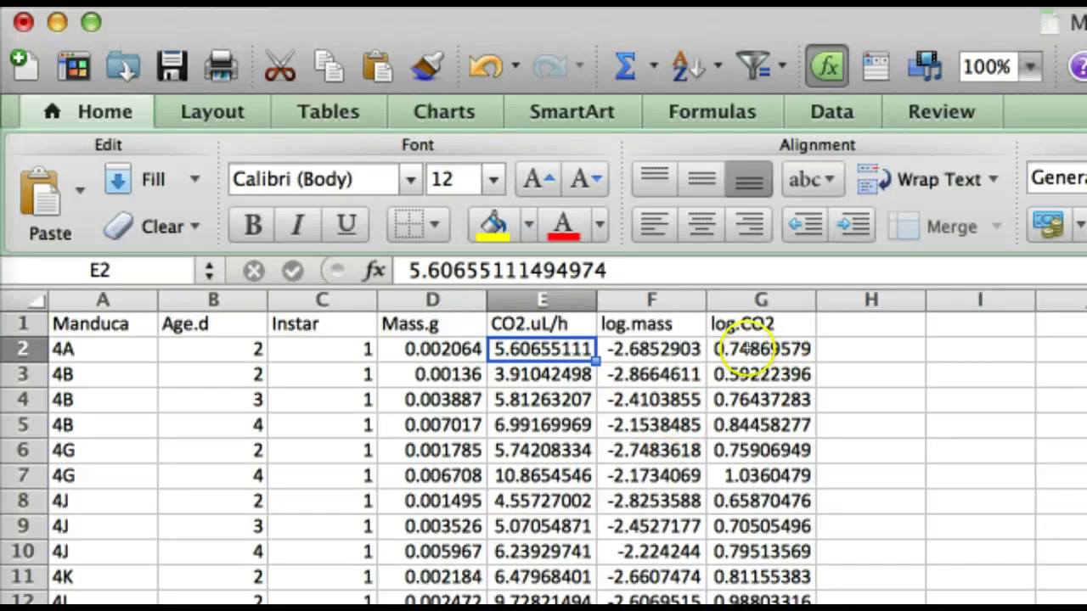
pyautogui.click(781, 350)
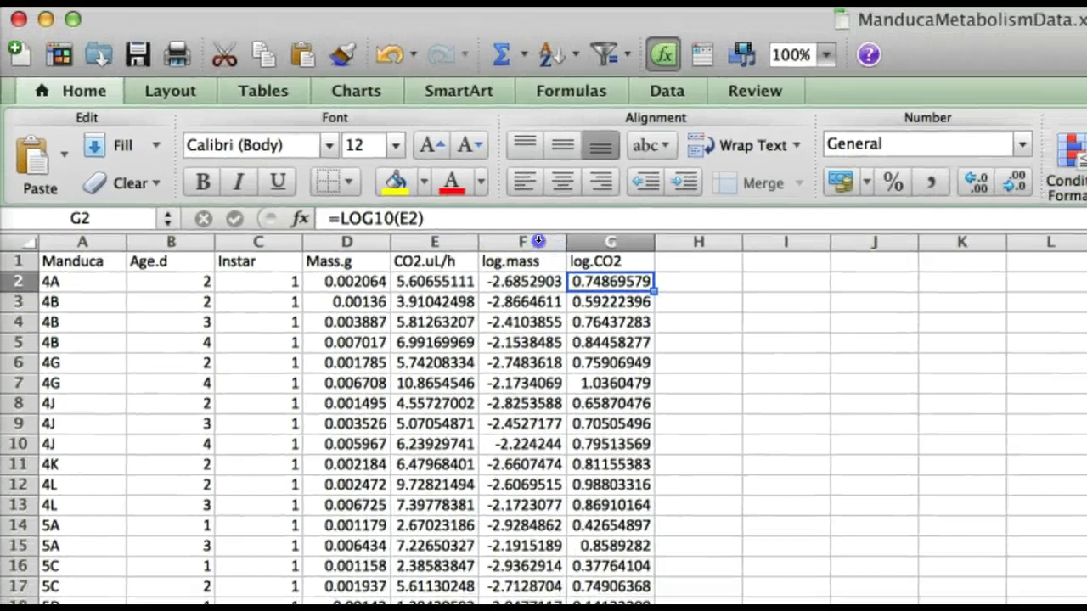
# Step: Insert a markers-only scatter chart from the log.mass and log.CO2 columns and enlarge it
pyautogui.click(690, 298)
pyautogui.moveTo(504, 219); pyautogui.dragTo(544, 220)
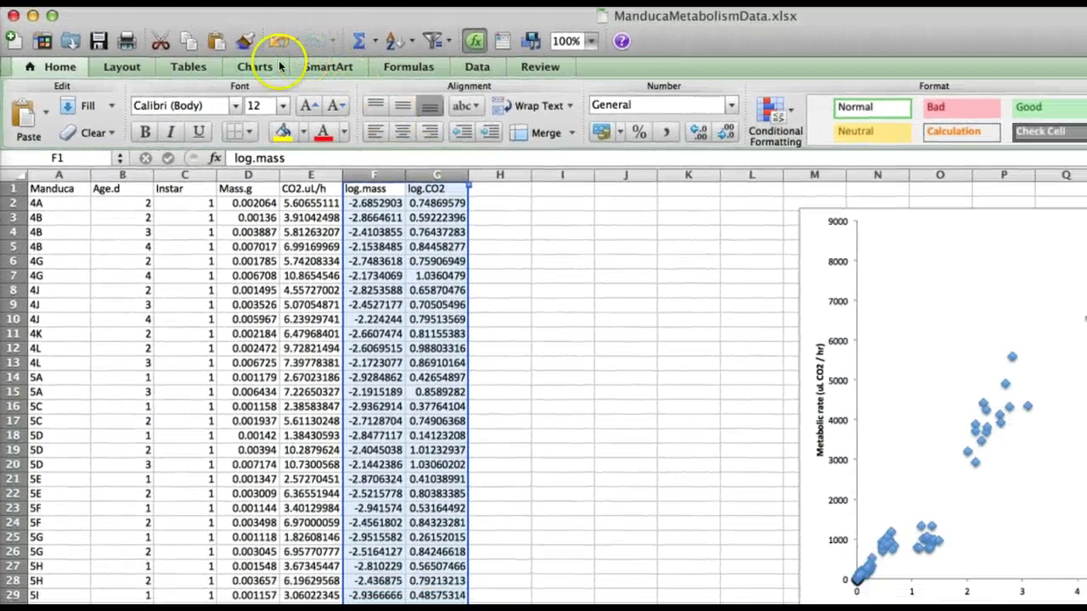
pyautogui.click(324, 82)
pyautogui.click(255, 106)
pyautogui.click(162, 171)
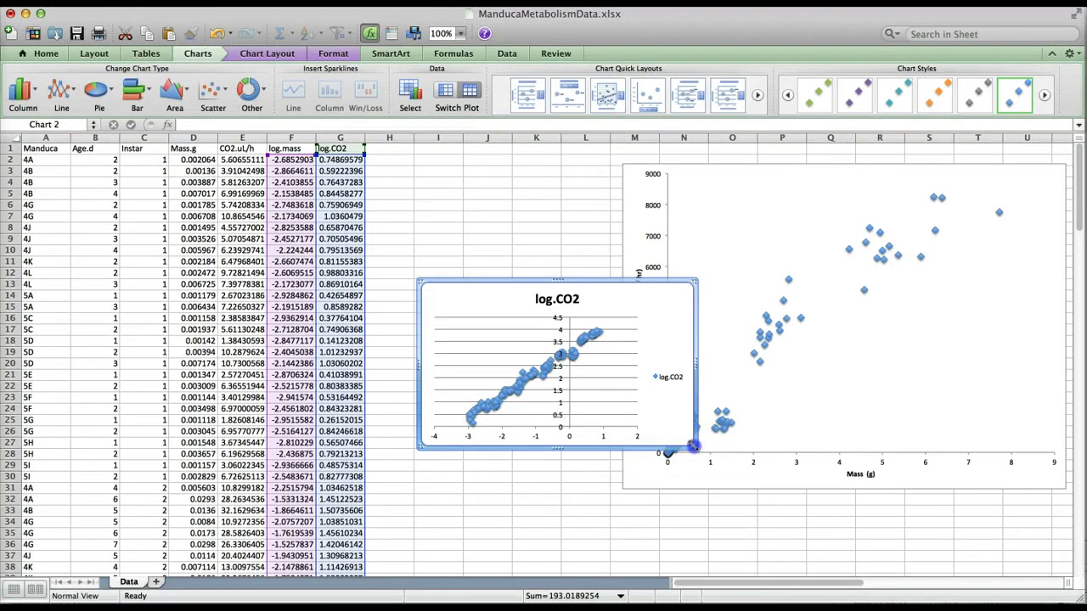
pyautogui.moveTo(689, 445); pyautogui.dragTo(863, 518)
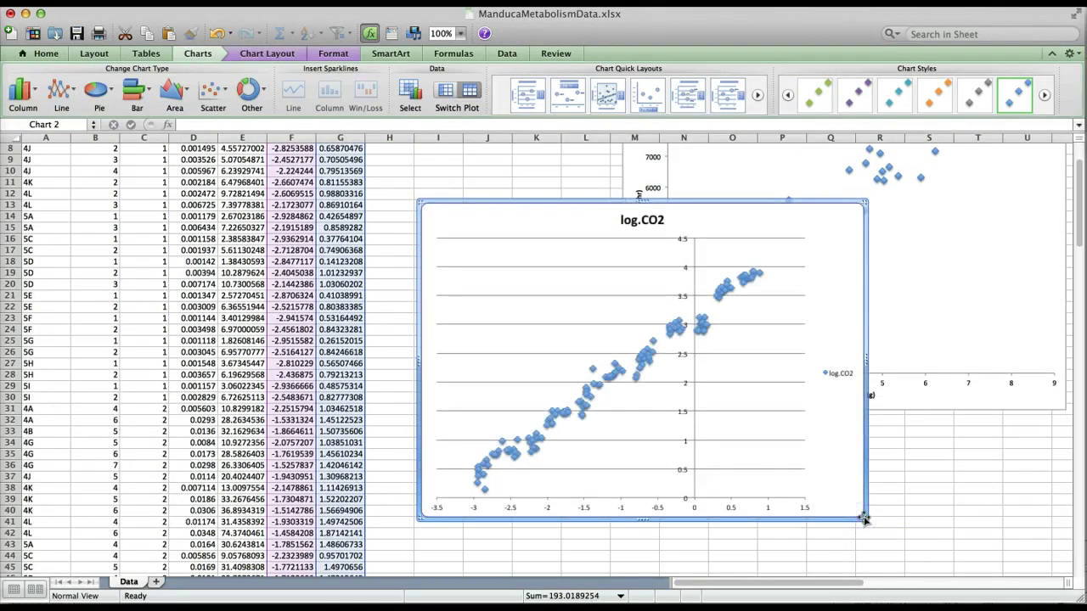
# Step: Delete the "log.CO2" title and the legend from the new log-log chart
pyautogui.click(630, 220)
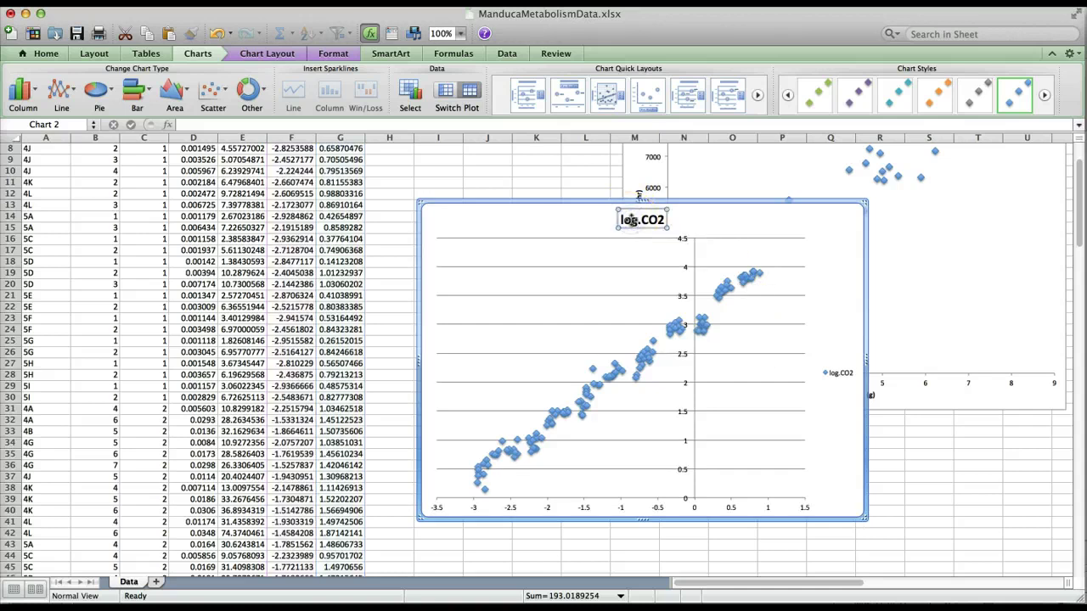
pyautogui.press('Delete')
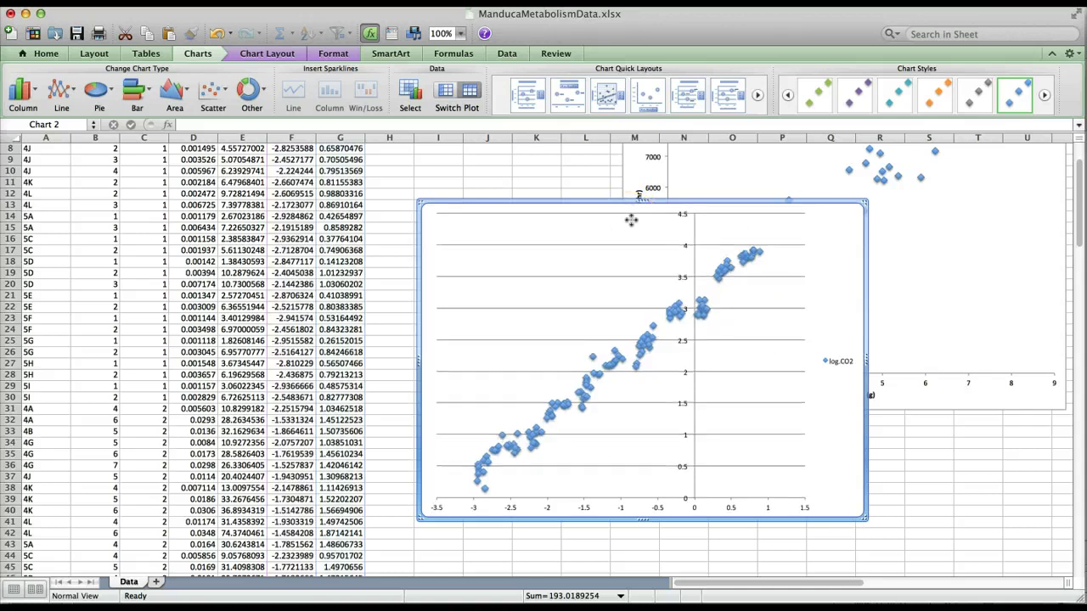
pyautogui.click(836, 361)
pyautogui.press('Delete')
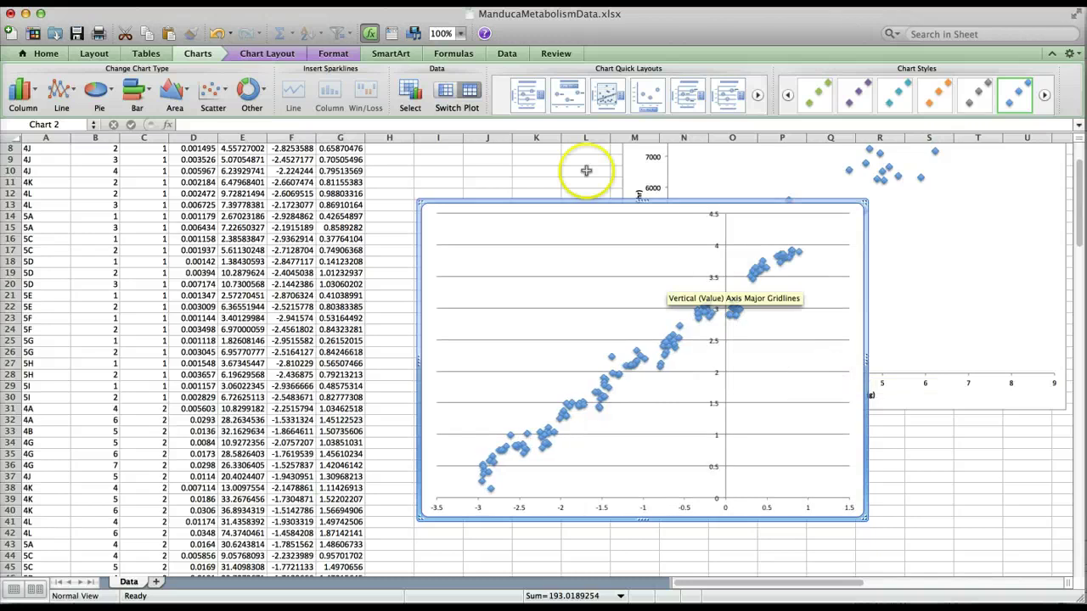
# Step: Add a horizontal axis title below the log-log chart's axis reading "log Mass (g)"
pyautogui.click(268, 55)
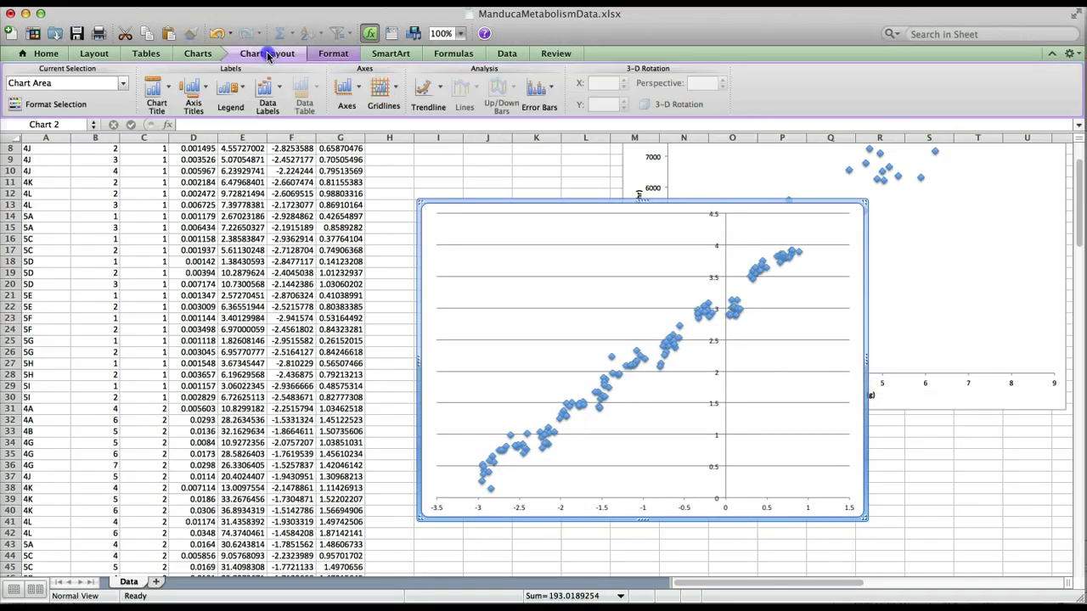
pyautogui.click(194, 90)
pyautogui.moveTo(214, 115)
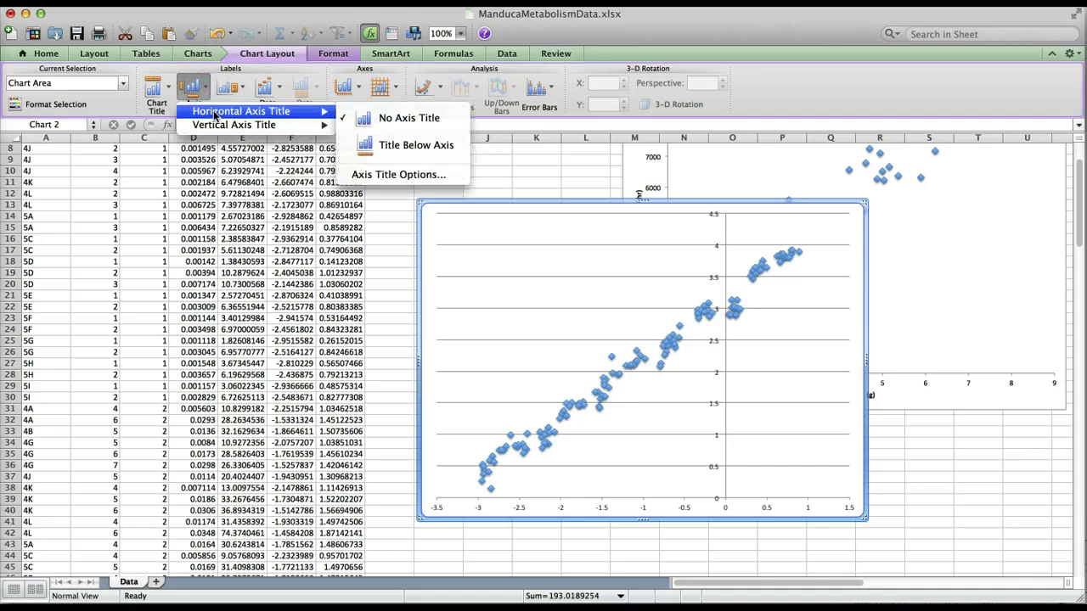
pyautogui.click(366, 142)
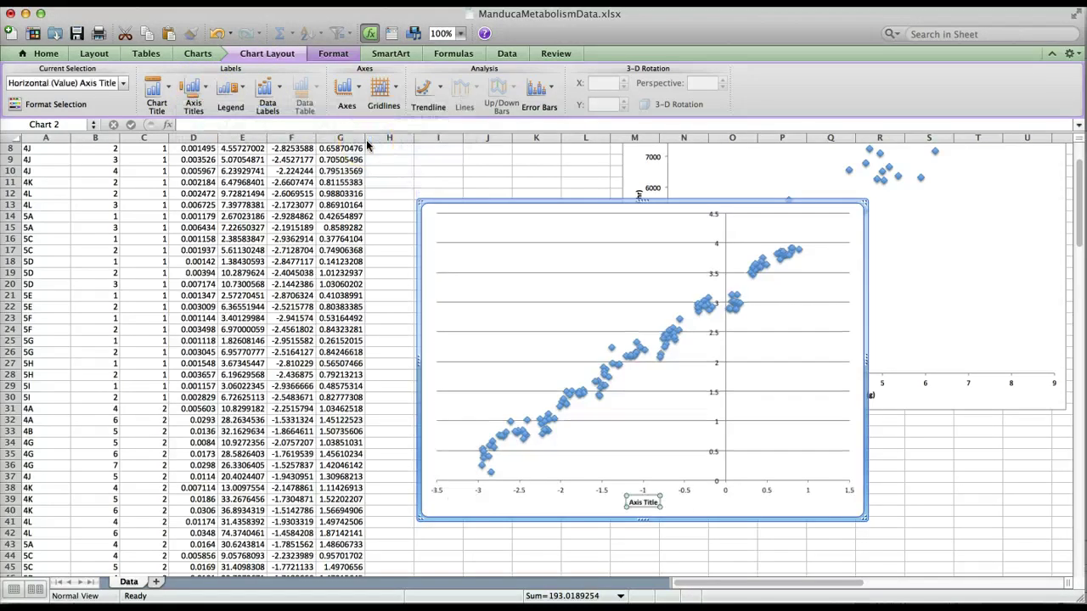
pyautogui.write('log Mass (g')
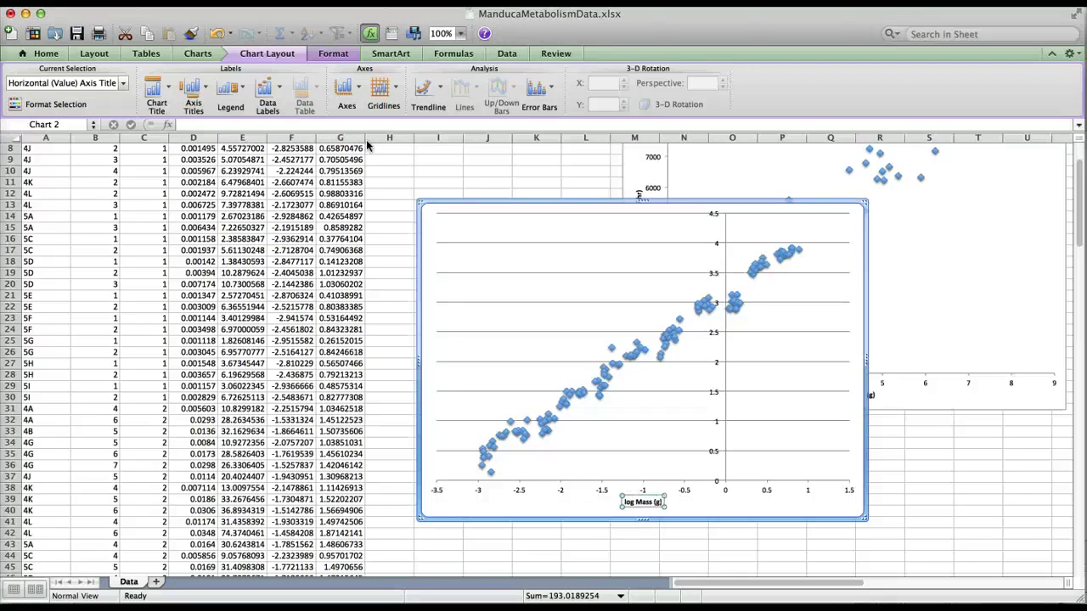
# Step: Add a rotated vertical axis title to the log-log chart reading "log Metabolic rate (ul CO2 / hr)"
pyautogui.click(203, 91)
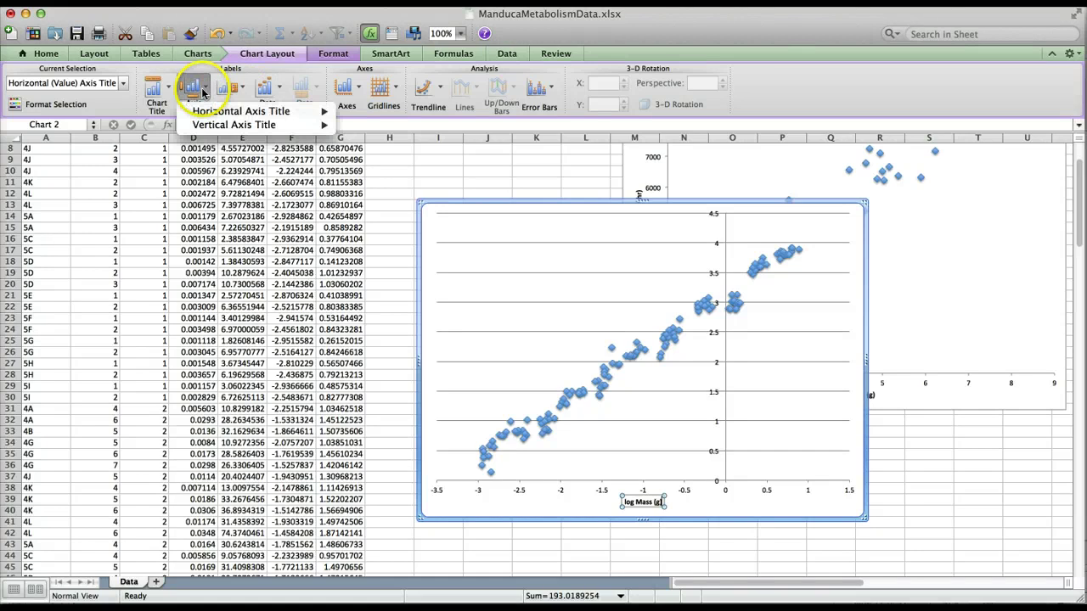
pyautogui.moveTo(255, 125)
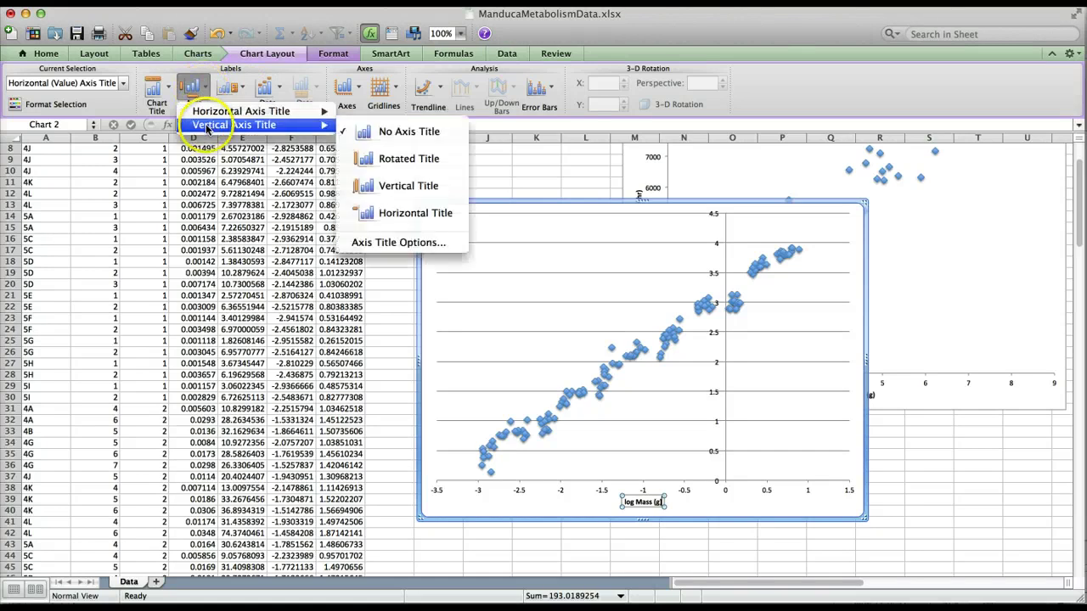
pyautogui.click(376, 161)
pyautogui.write('log Meta')
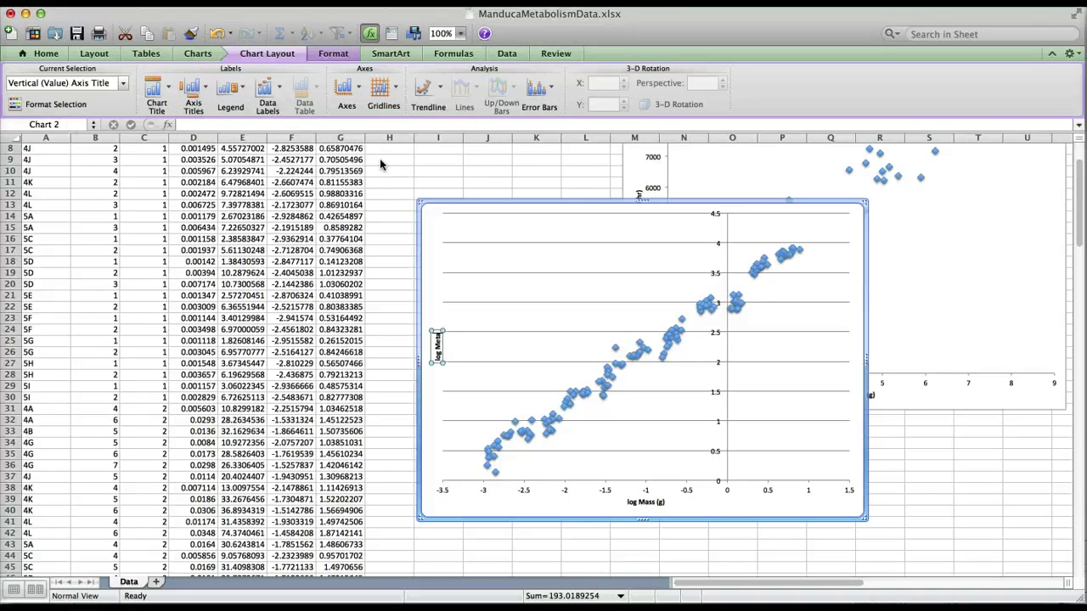
pyautogui.write('bolic rate (u')
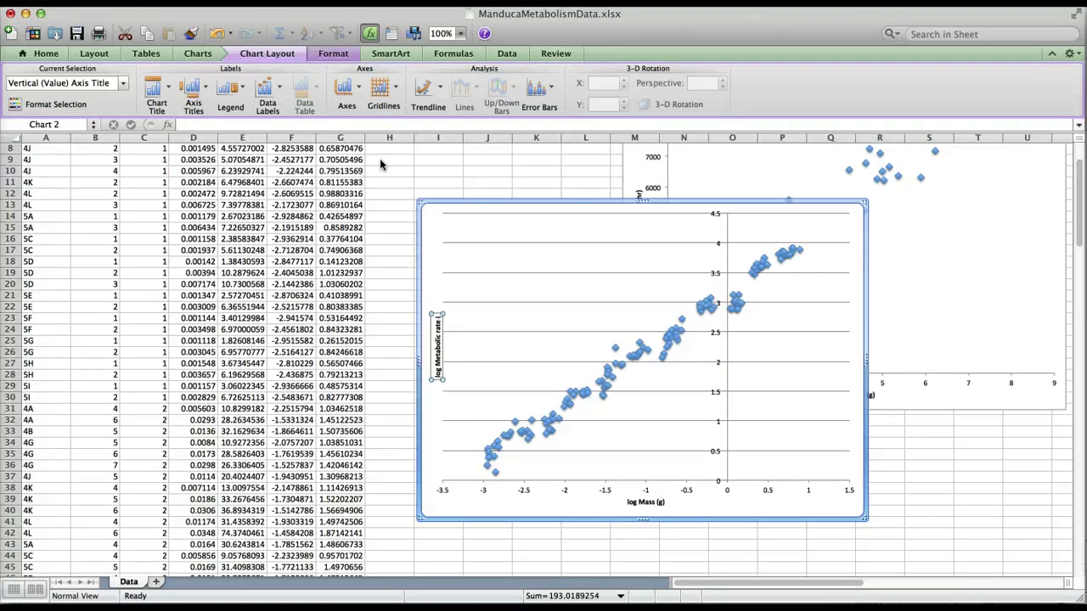
pyautogui.write('l C')
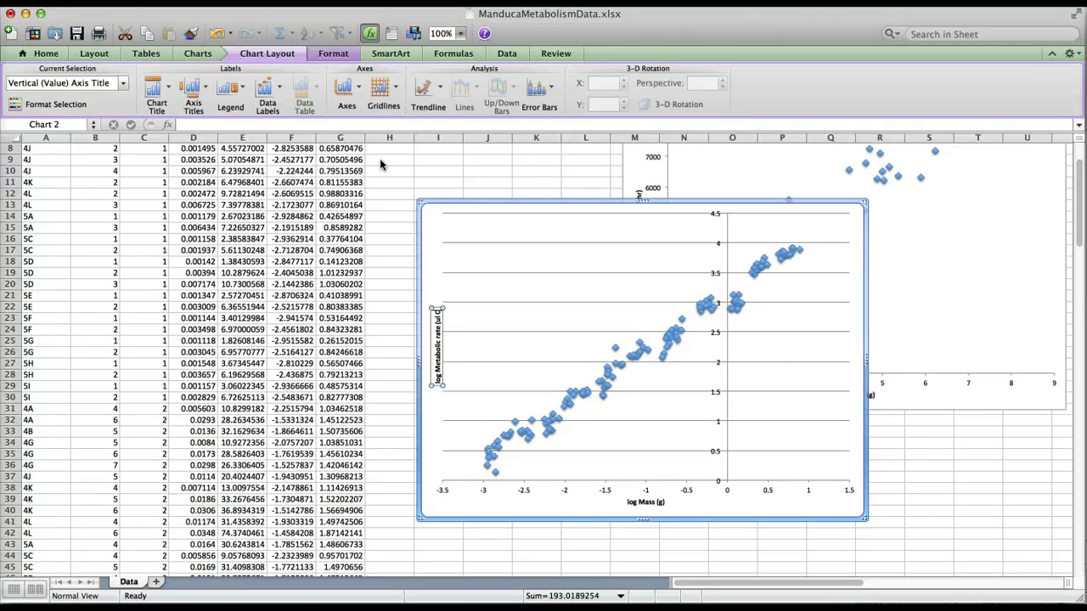
pyautogui.write('O2 /')
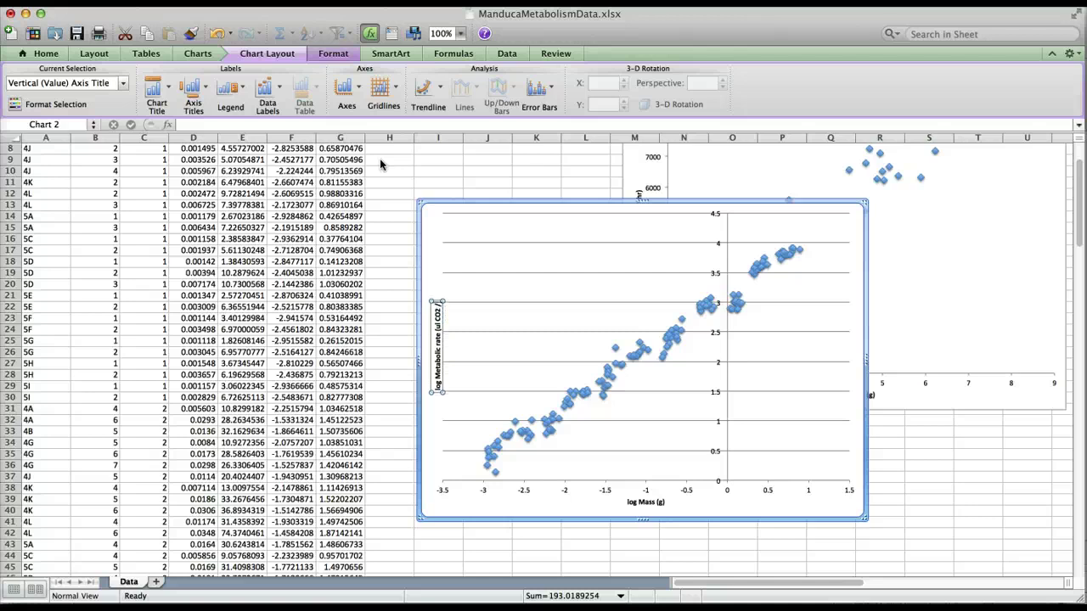
pyautogui.write(' hr)')
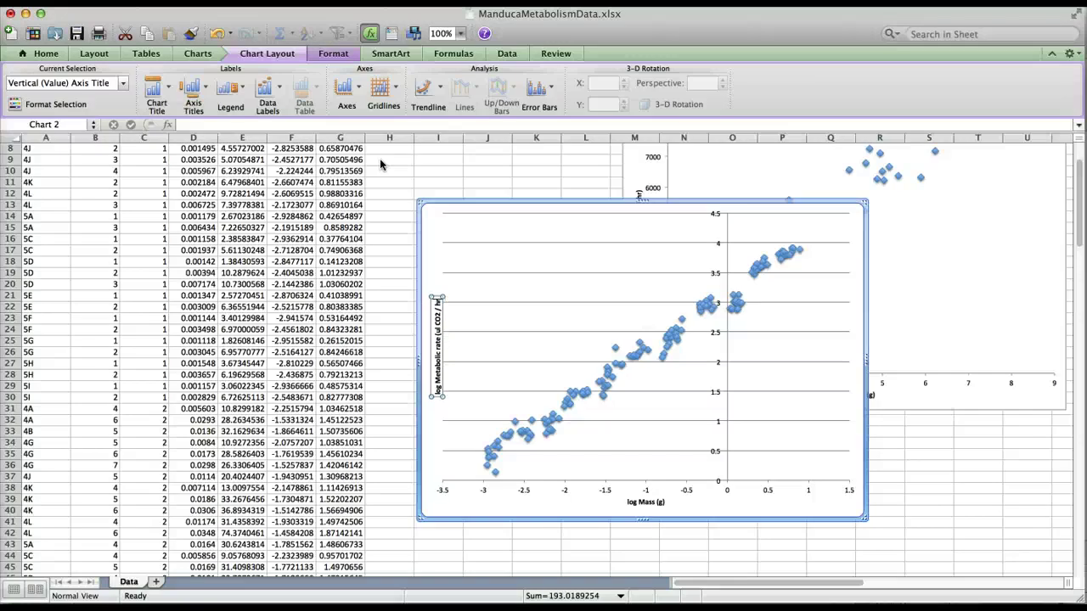
# Step: Set the log-log chart's horizontal axis scale so that the vertical axis crosses at -3.5
pyautogui.doubleClick(689, 493)
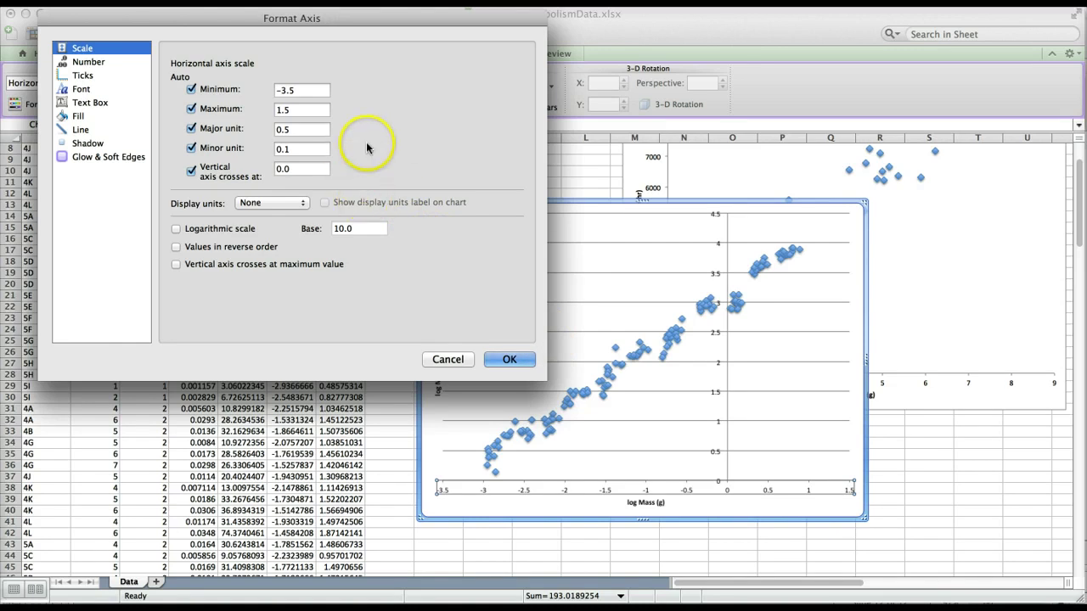
pyautogui.click(291, 169)
pyautogui.click(105, 50)
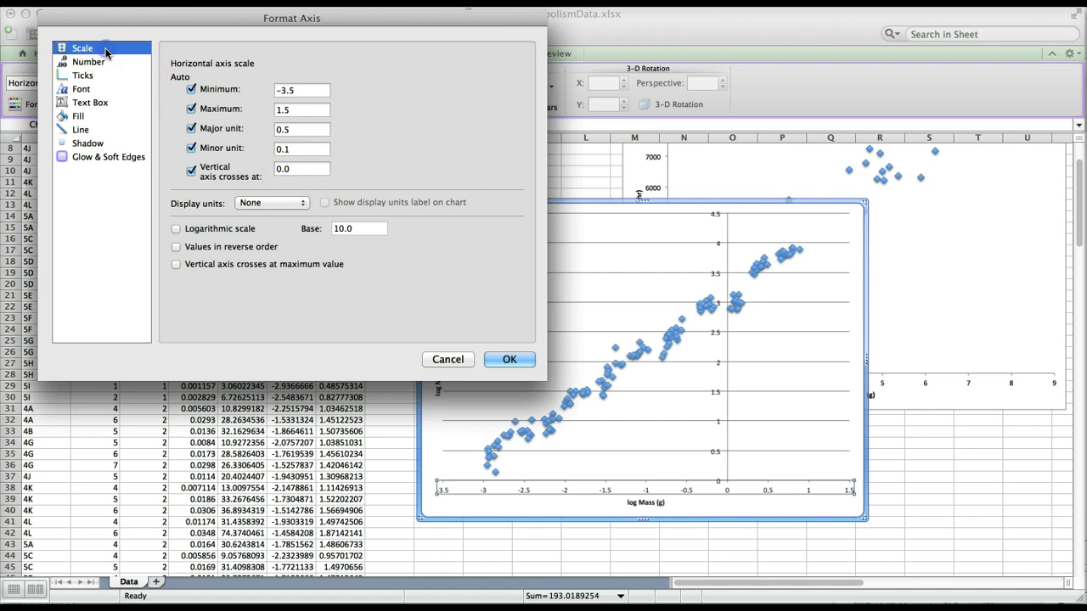
pyautogui.click(281, 170)
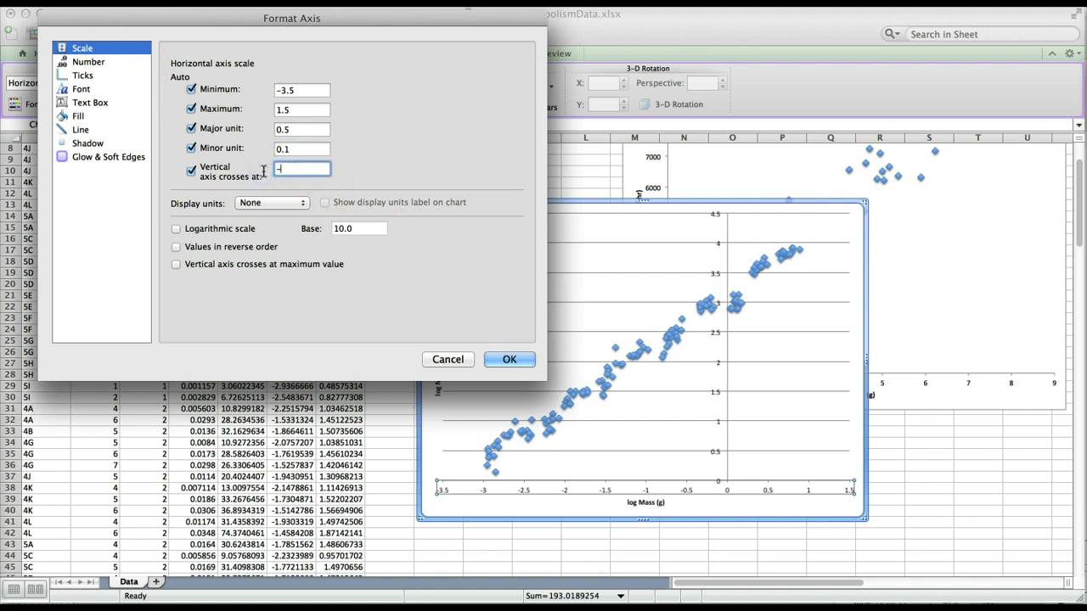
pyautogui.write('-3.5')
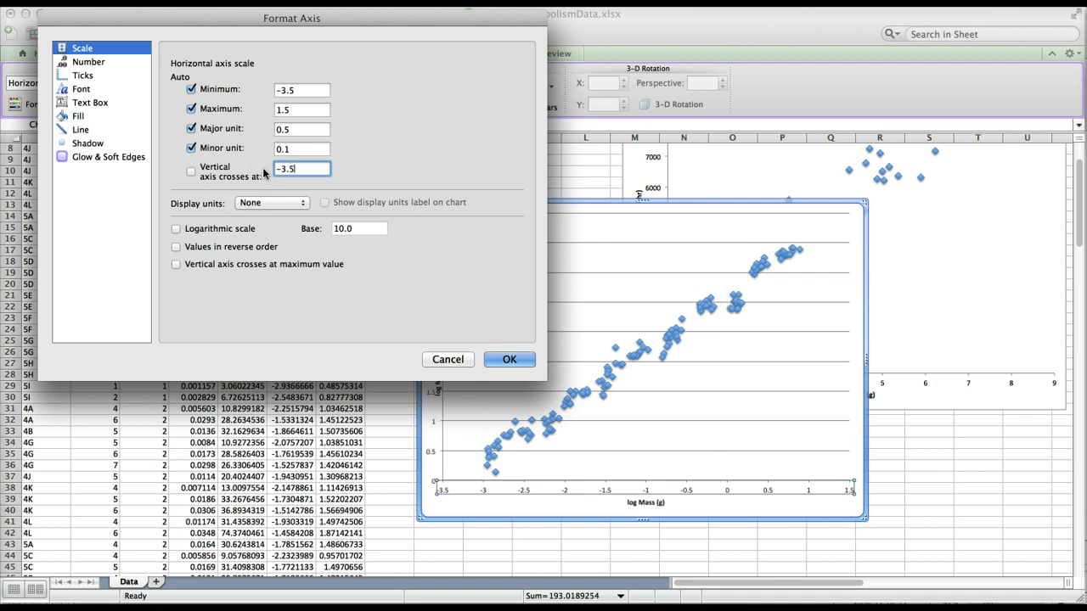
pyautogui.click(289, 90)
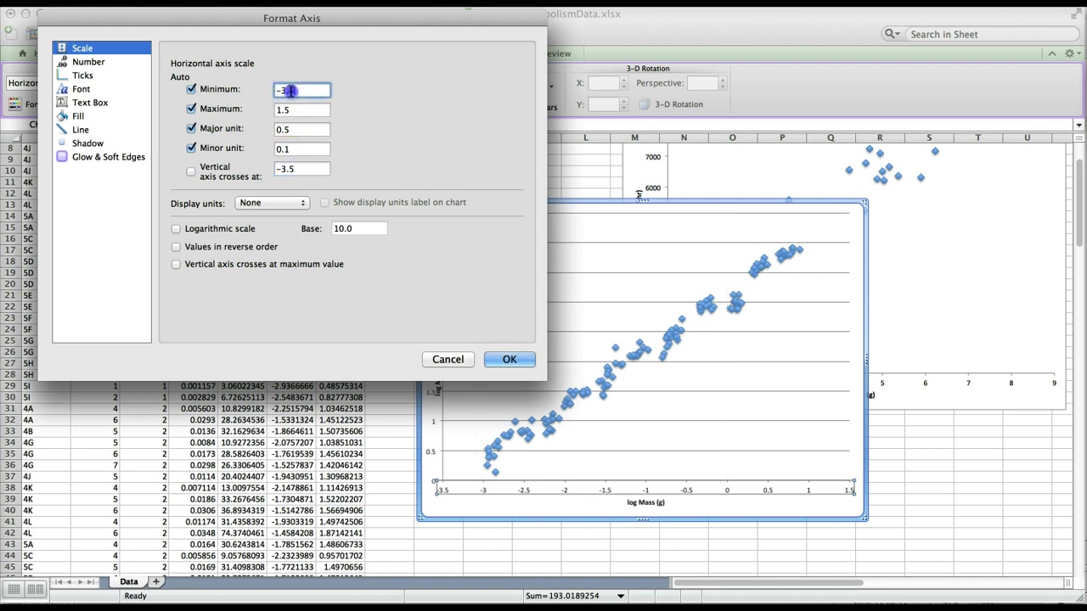
pyautogui.click(300, 169)
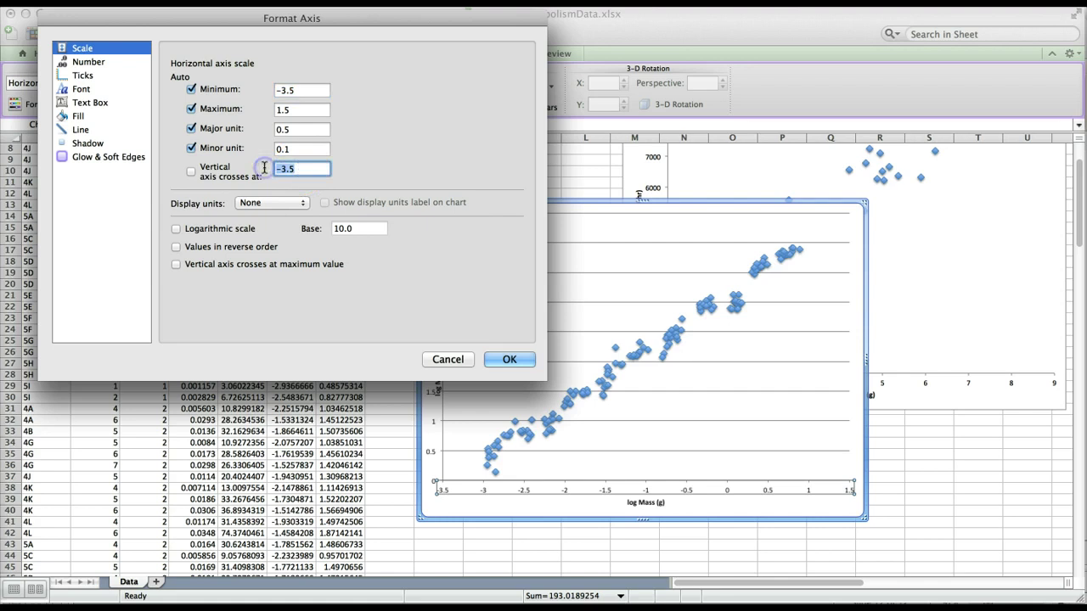
pyautogui.click(508, 360)
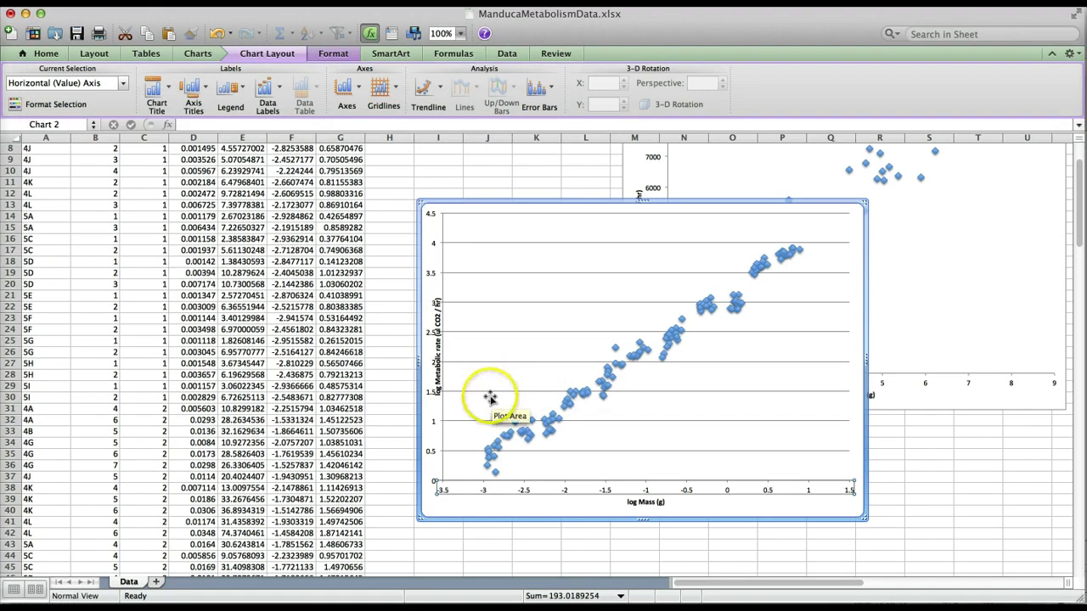
# Step: Narrow the log-log chart's plot area from its left edge and shift the vertical axis title left, clear of the axis numbers
pyautogui.click(441, 234)
pyautogui.click(444, 217)
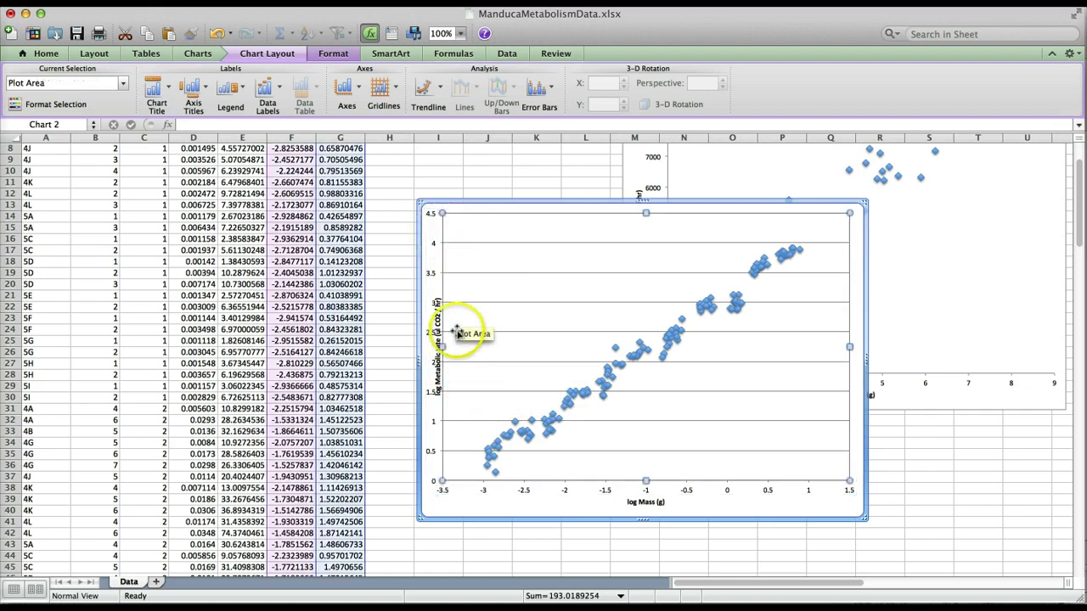
pyautogui.moveTo(464, 347); pyautogui.dragTo(472, 344)
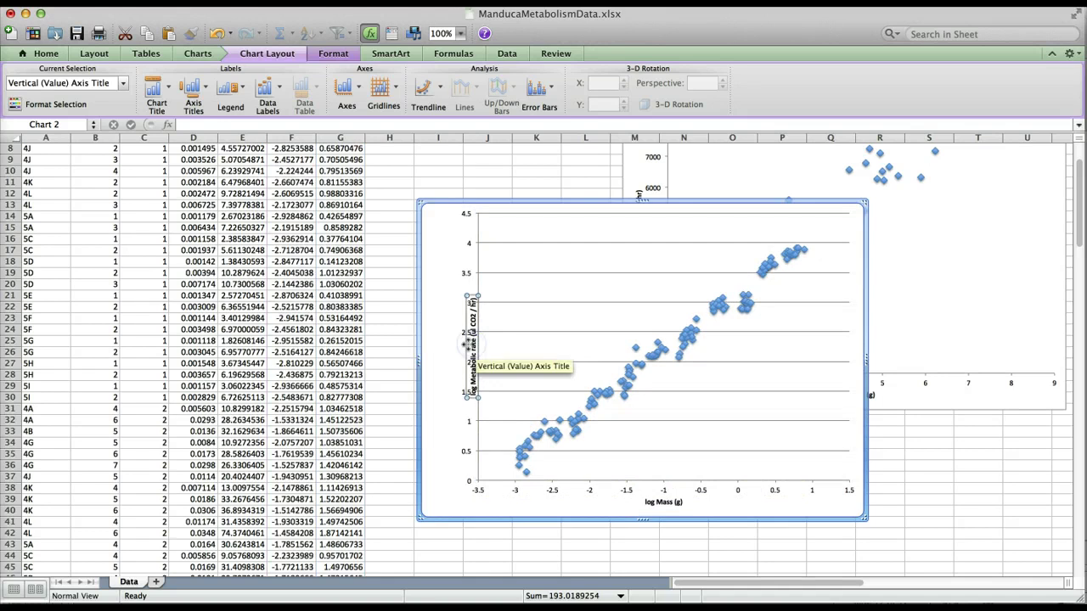
pyautogui.moveTo(464, 342); pyautogui.dragTo(442, 342)
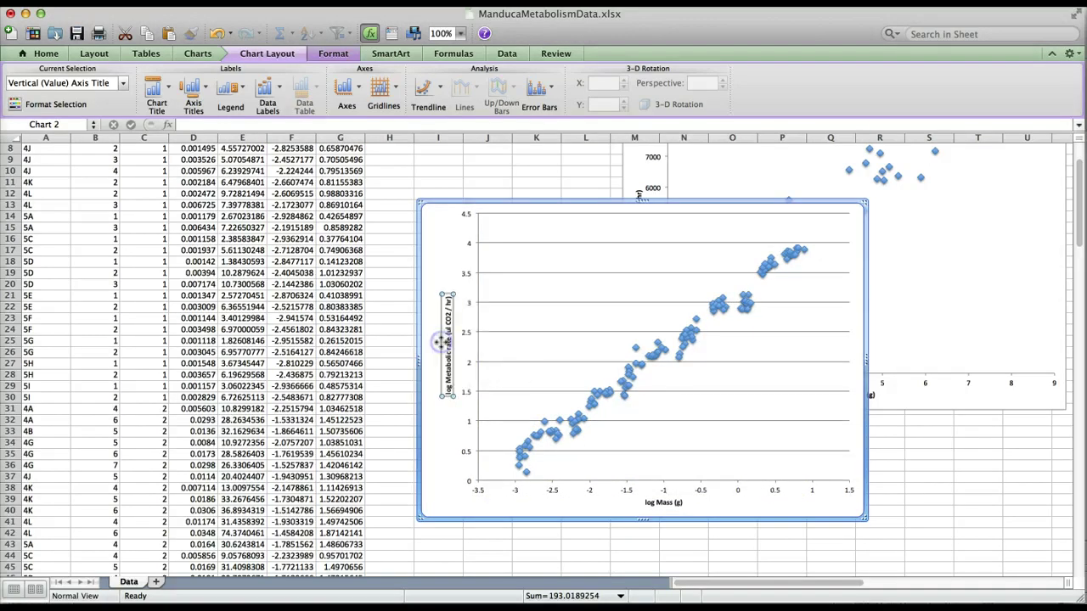
# Step: Delete the log-log chart's horizontal gridlines and move the chart beside the untransformed metabolic rate chart
pyautogui.click(527, 275)
pyautogui.press('Delete')
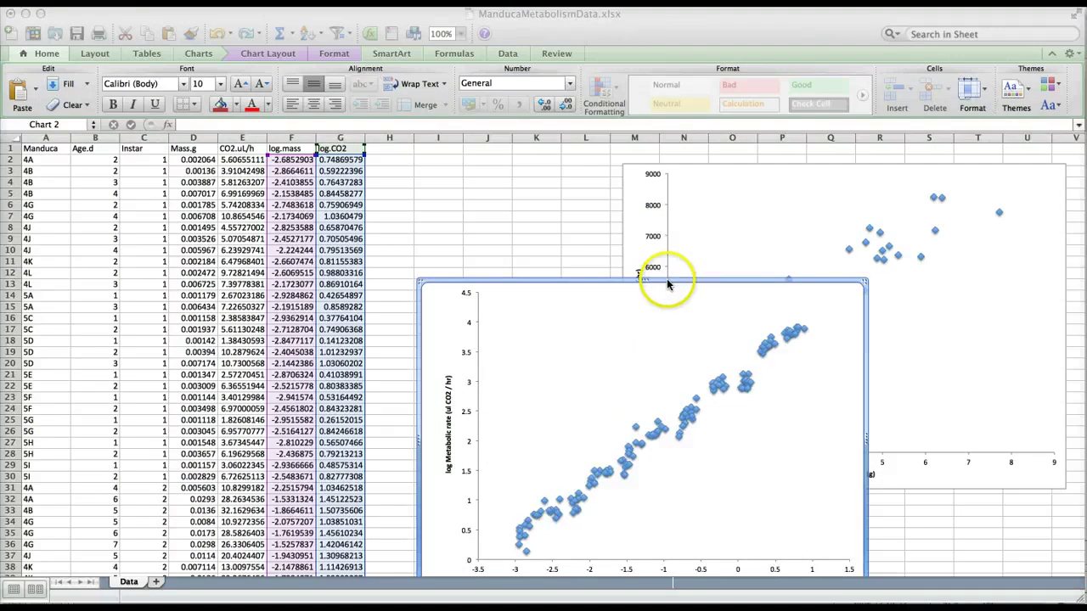
pyautogui.click(554, 250)
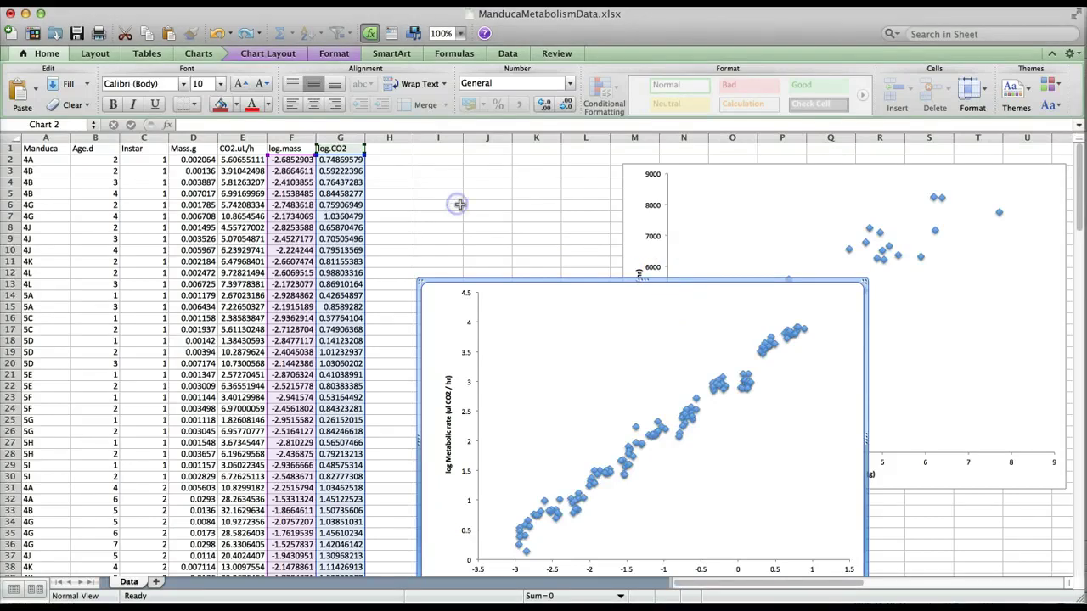
pyautogui.moveTo(536, 280); pyautogui.dragTo(265, 167)
pyautogui.click(379, 340)
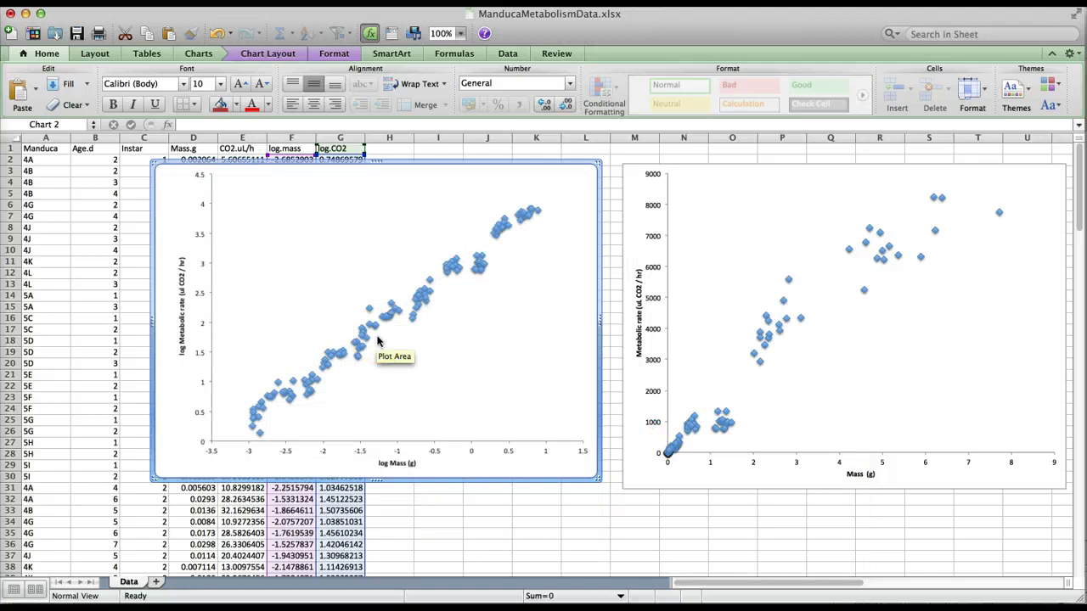
pyautogui.click(379, 363)
# Step: Add a linear trendline to the log.CO2 series with its equation and R-squared value displayed on the chart
pyautogui.moveTo(314, 386)
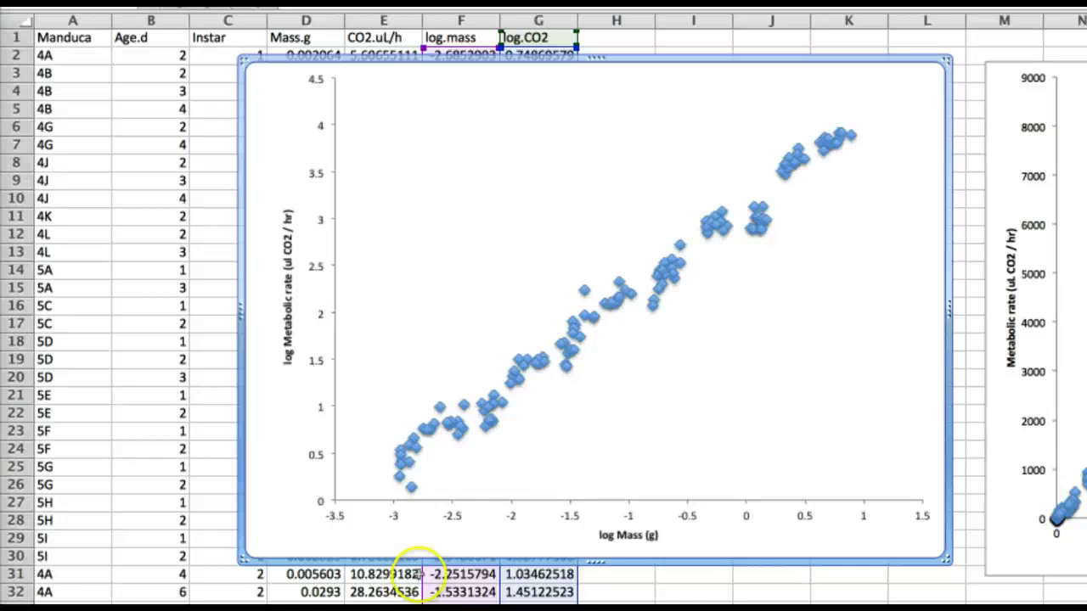
pyautogui.rightClick(567, 371)
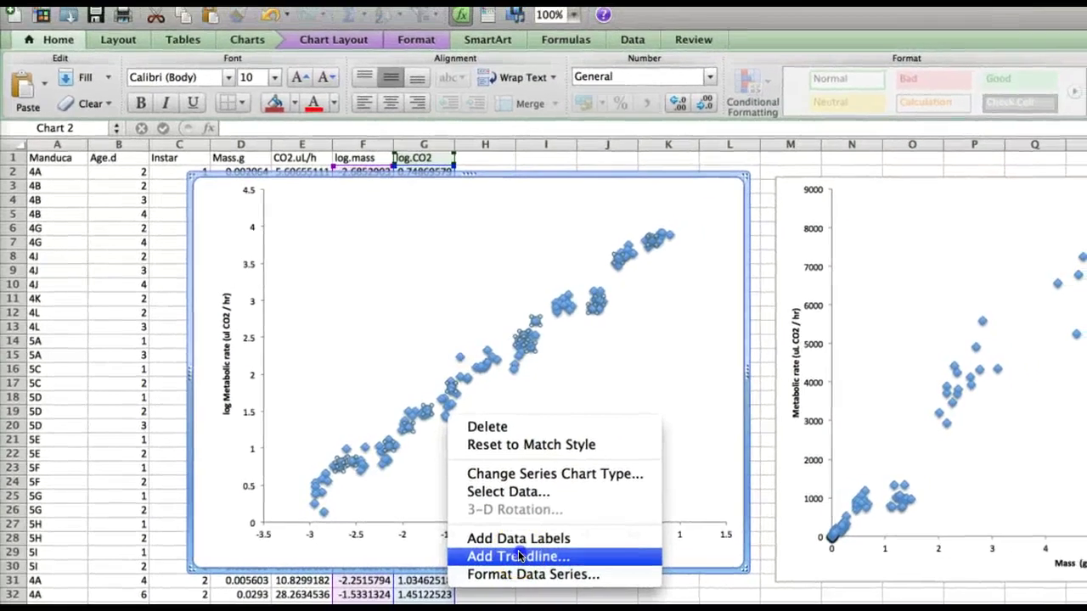
pyautogui.click(518, 556)
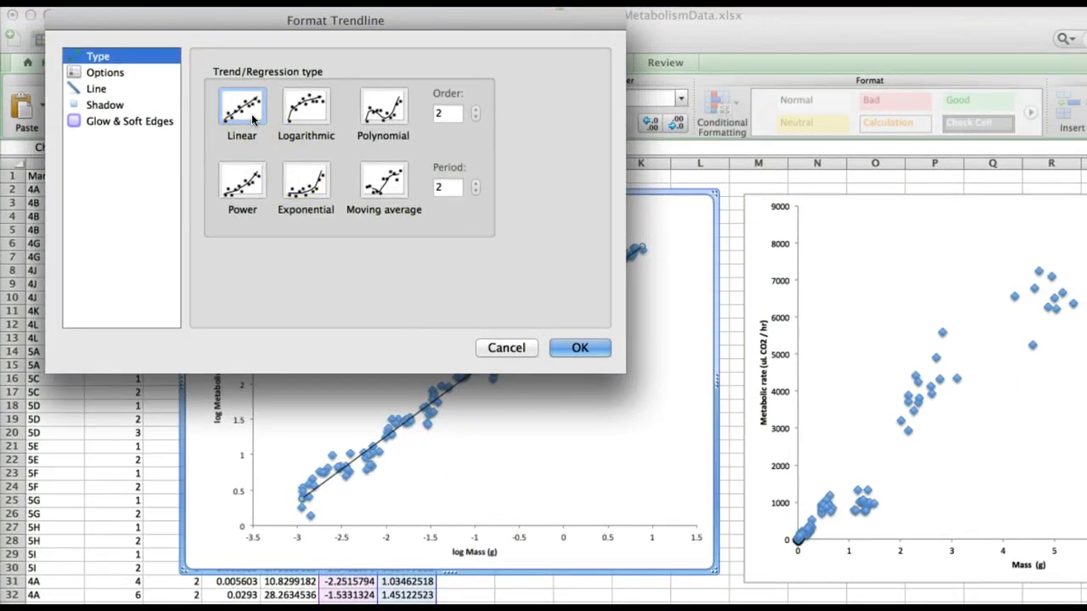
pyautogui.click(73, 75)
pyautogui.click(210, 287)
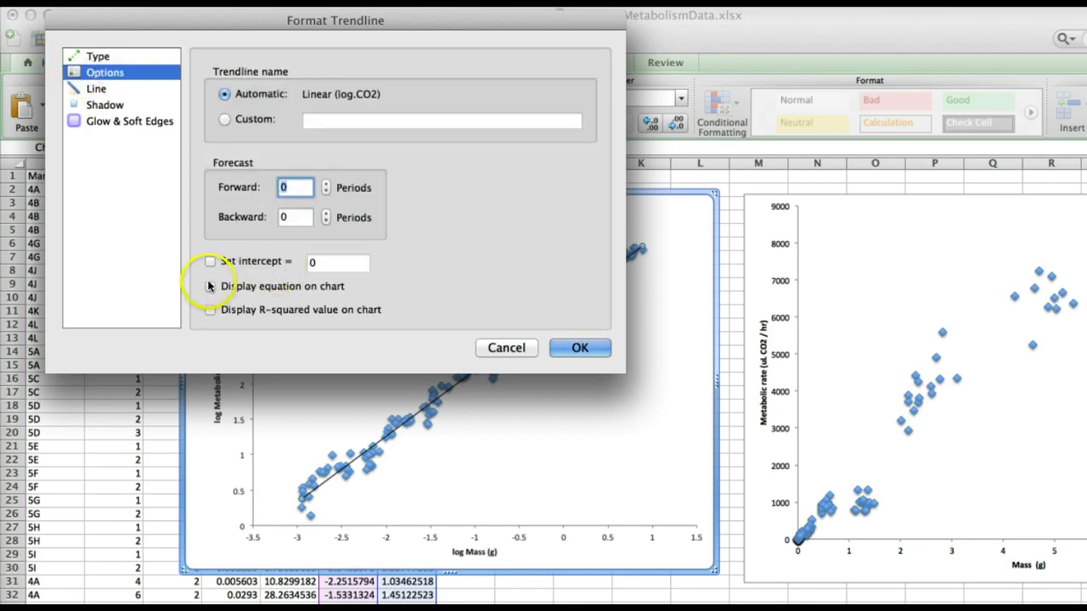
pyautogui.click(211, 311)
pyautogui.click(581, 349)
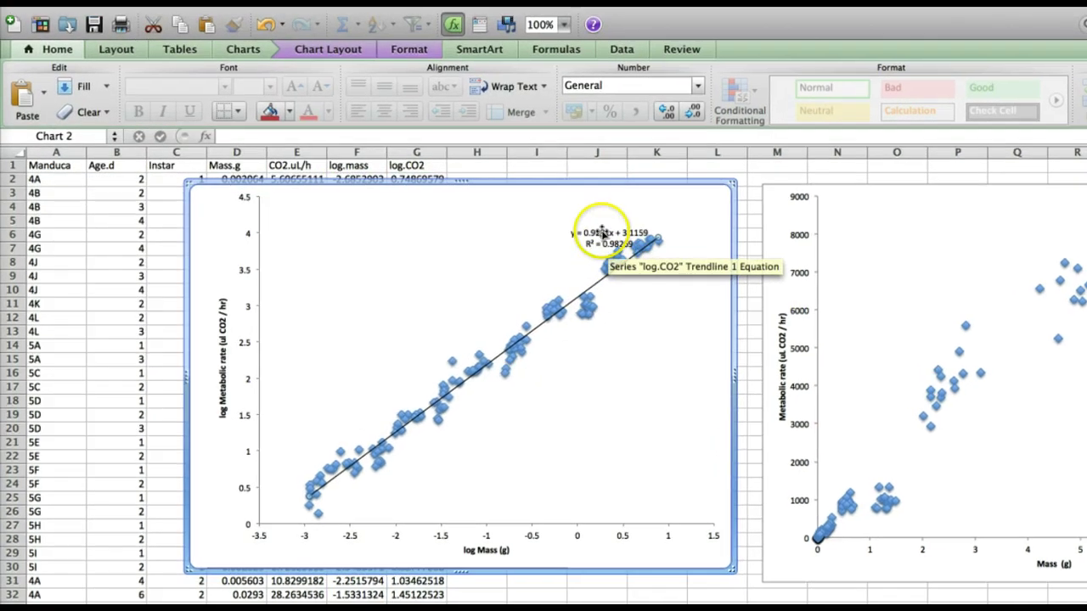
# Step: Enlarge the trendline equation label to font size 16 and move it to the empty upper-left part of the plot area
pyautogui.click(601, 234)
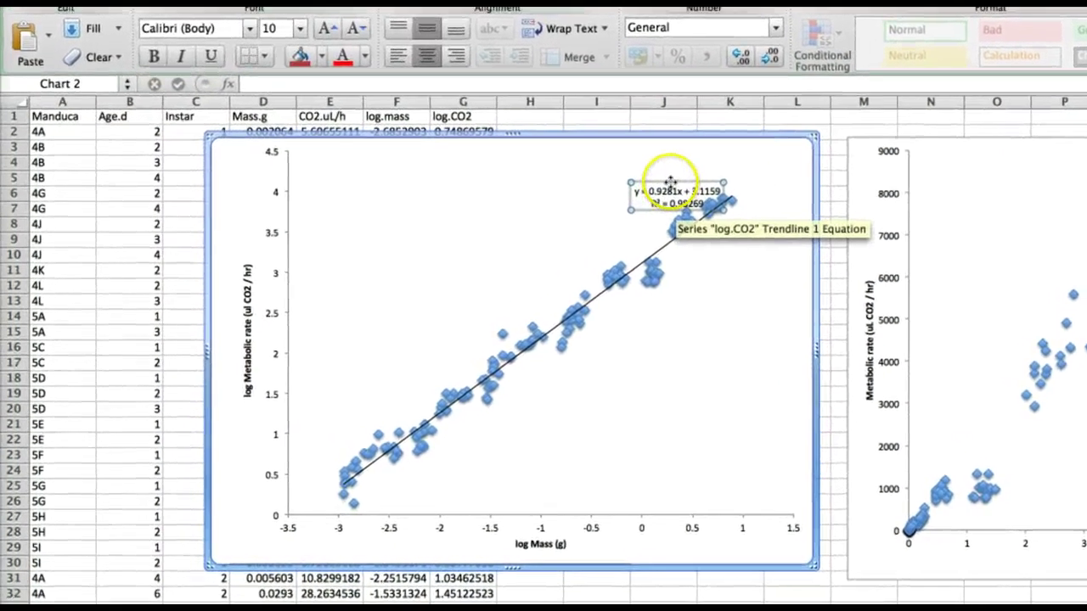
pyautogui.moveTo(671, 183); pyautogui.dragTo(345, 167)
pyautogui.click(365, 2)
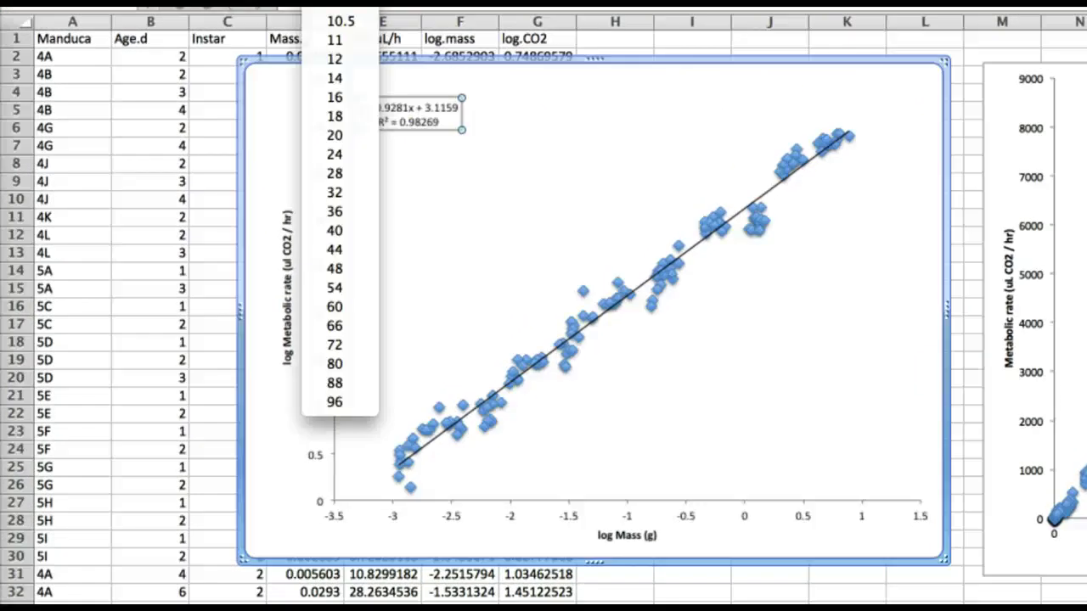
pyautogui.click(340, 97)
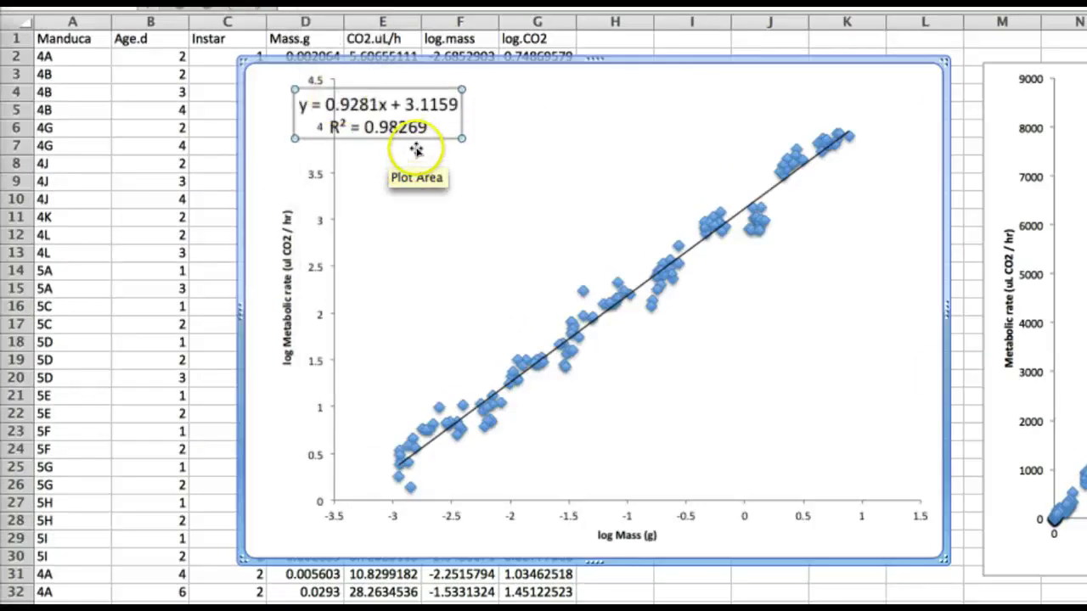
pyautogui.moveTo(417, 140); pyautogui.dragTo(518, 166)
# Step: Round the coefficients in the trendline label so the equation reads "y = 0.93x + 3.12"
pyautogui.click(552, 135)
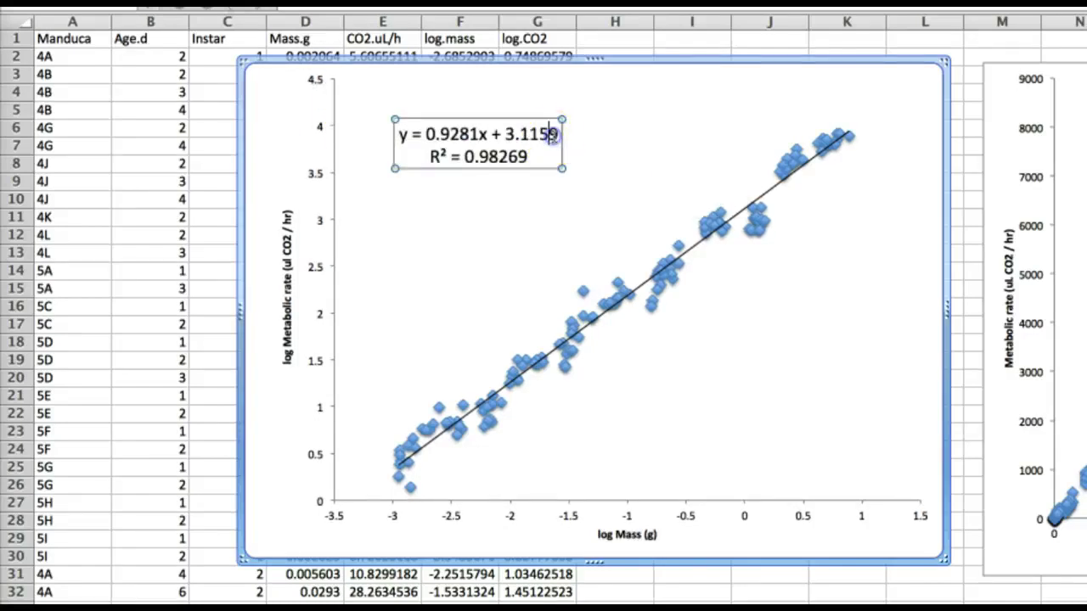
pyautogui.press('BackSpace')
pyautogui.press('BackSpace')
pyautogui.press('BackSpace')
pyautogui.write('2')
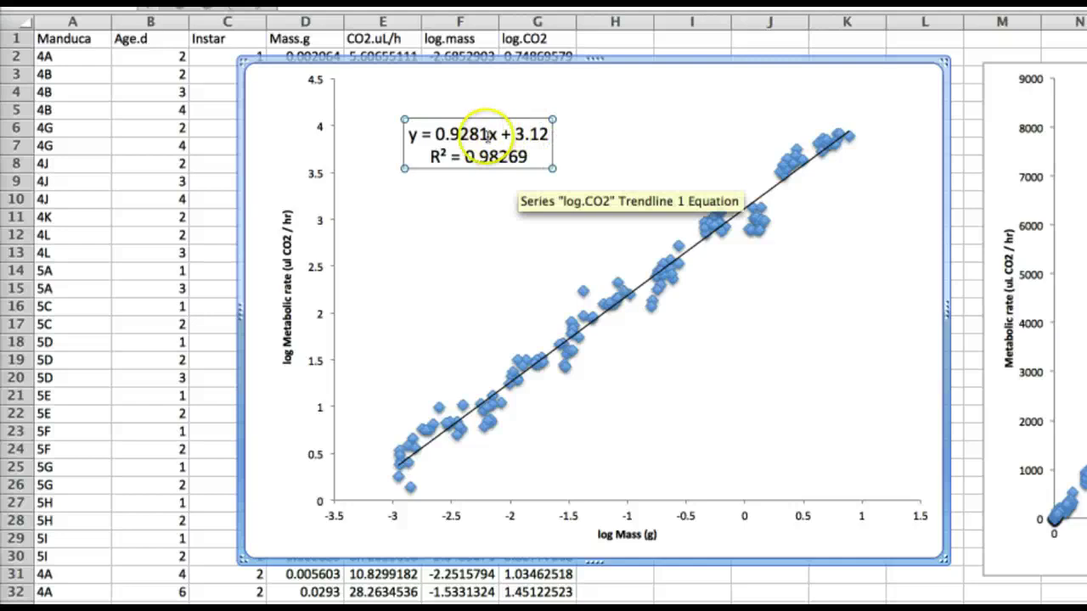
pyautogui.click(488, 133)
pyautogui.press('BackSpace')
pyautogui.press('BackSpace')
pyautogui.press('BackSpace')
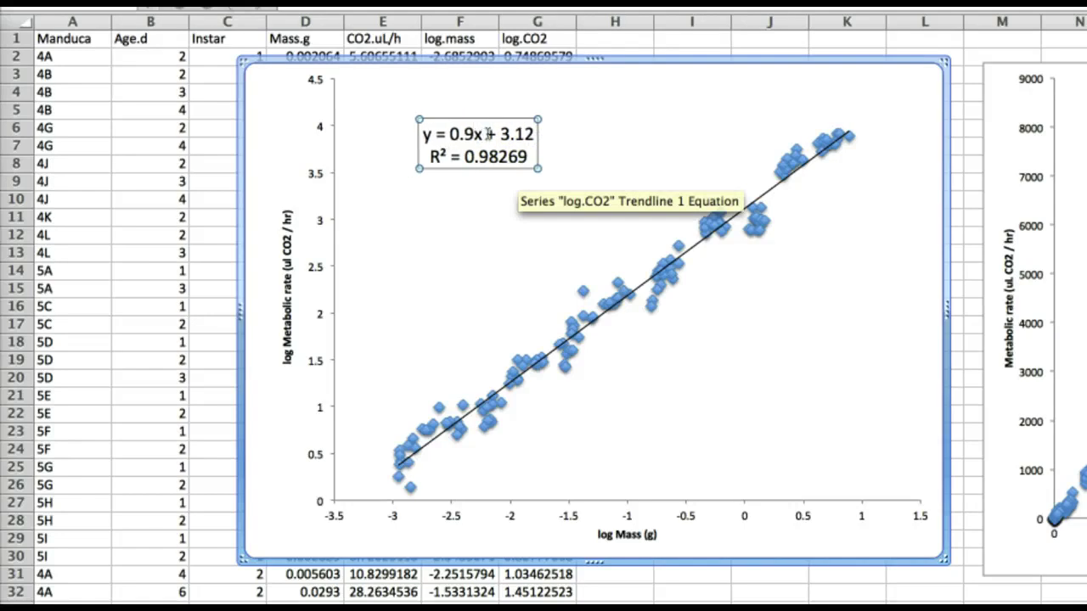
pyautogui.write('3')
# Step: Shorten the R² value in the trendline label to 0.98
pyautogui.click(527, 157)
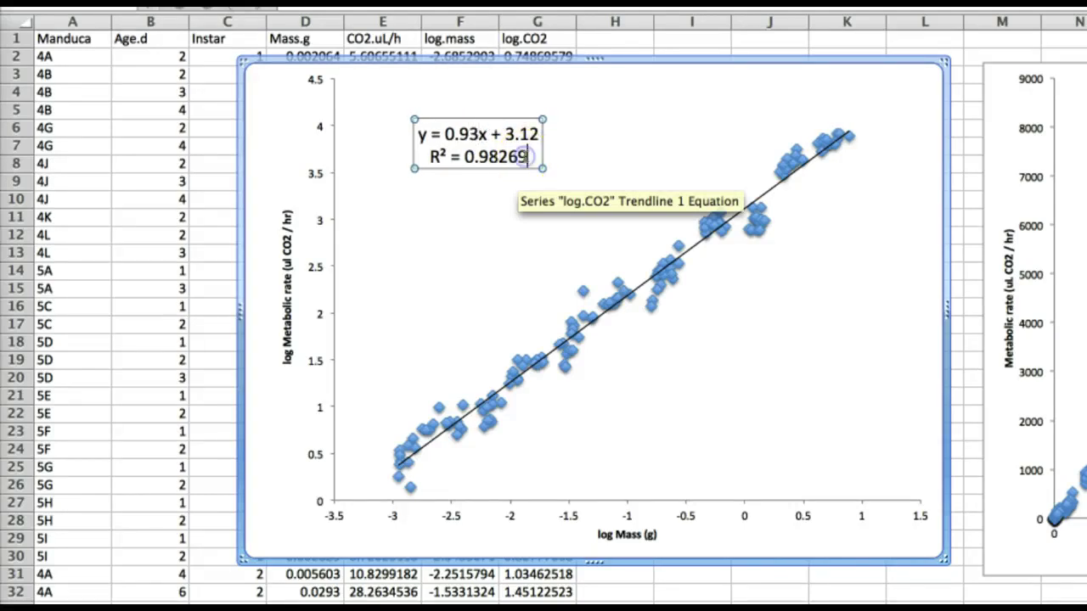
pyautogui.press('BackSpace')
pyautogui.press('BackSpace')
pyautogui.press('BackSpace')
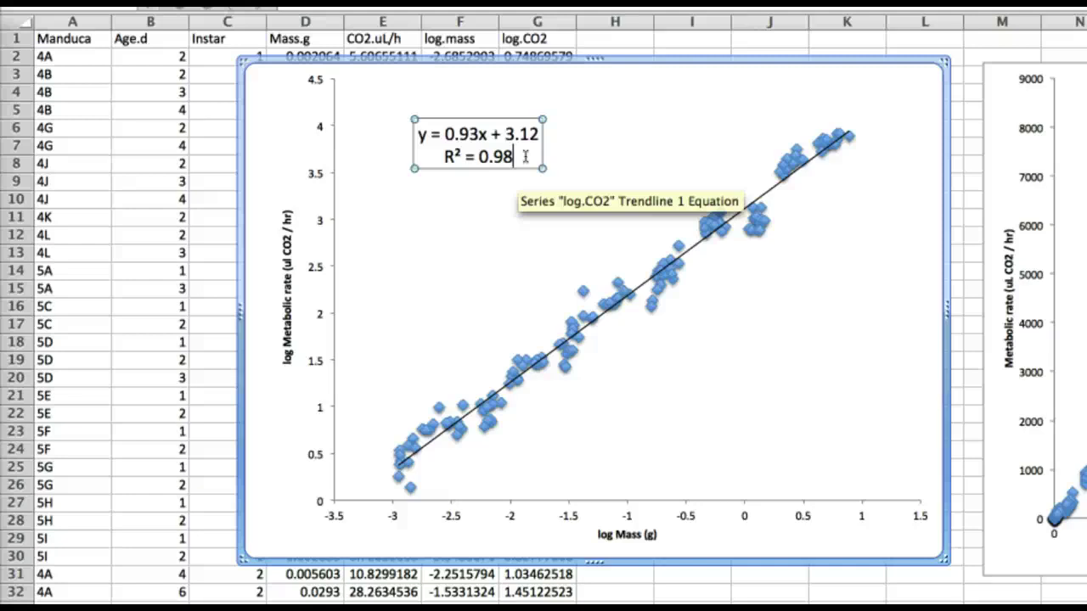
# Step: Examine the slope in the trendline equation and how closely the data points follow the fitted line along its length
pyautogui.click(447, 134)
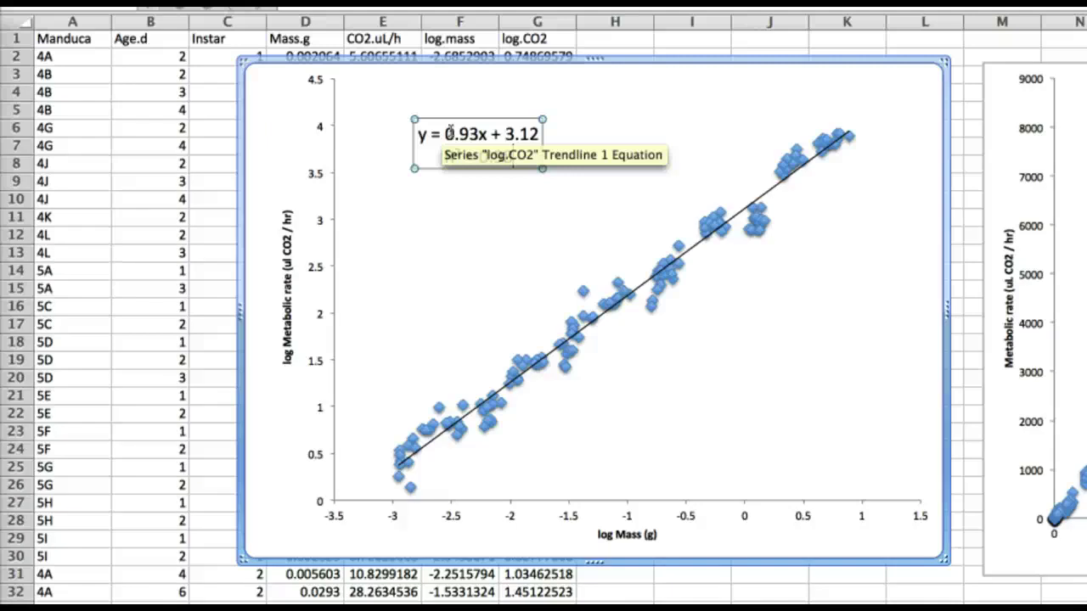
pyautogui.click(450, 133)
pyautogui.click(474, 169)
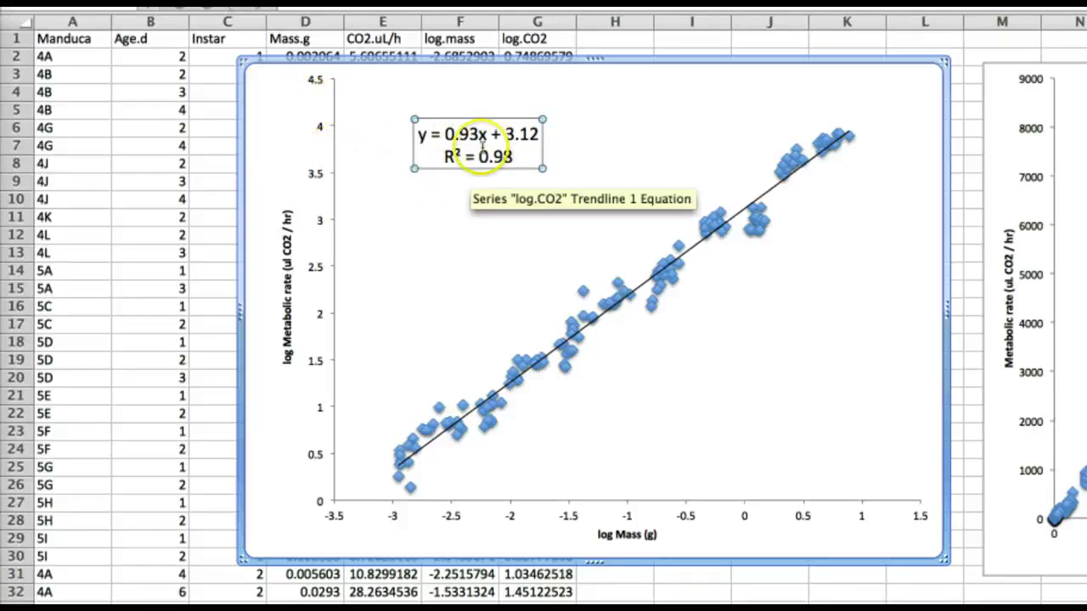
pyautogui.click(482, 165)
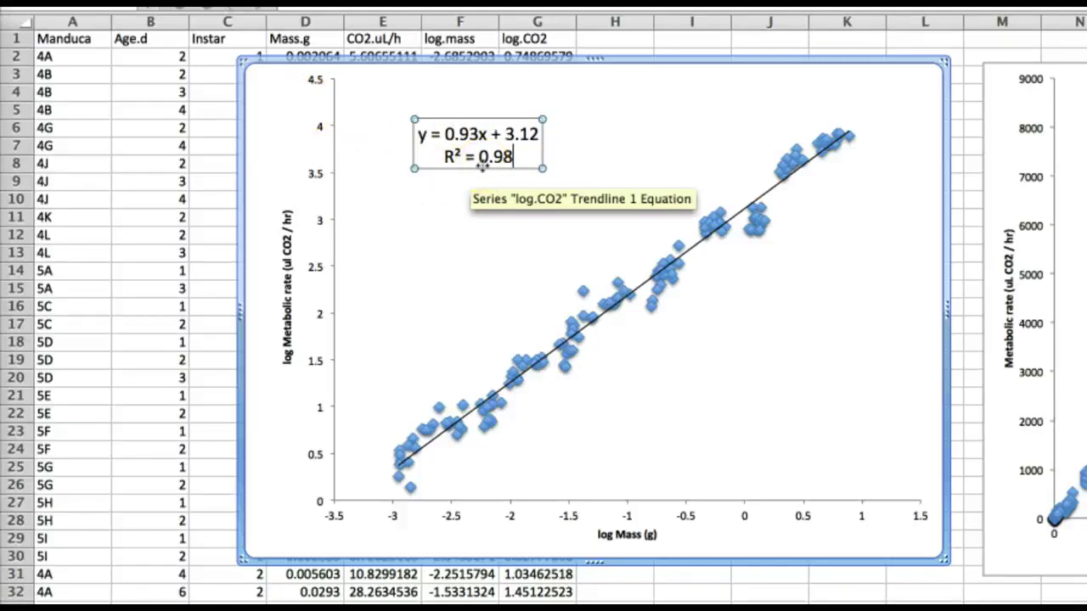
pyautogui.click(371, 206)
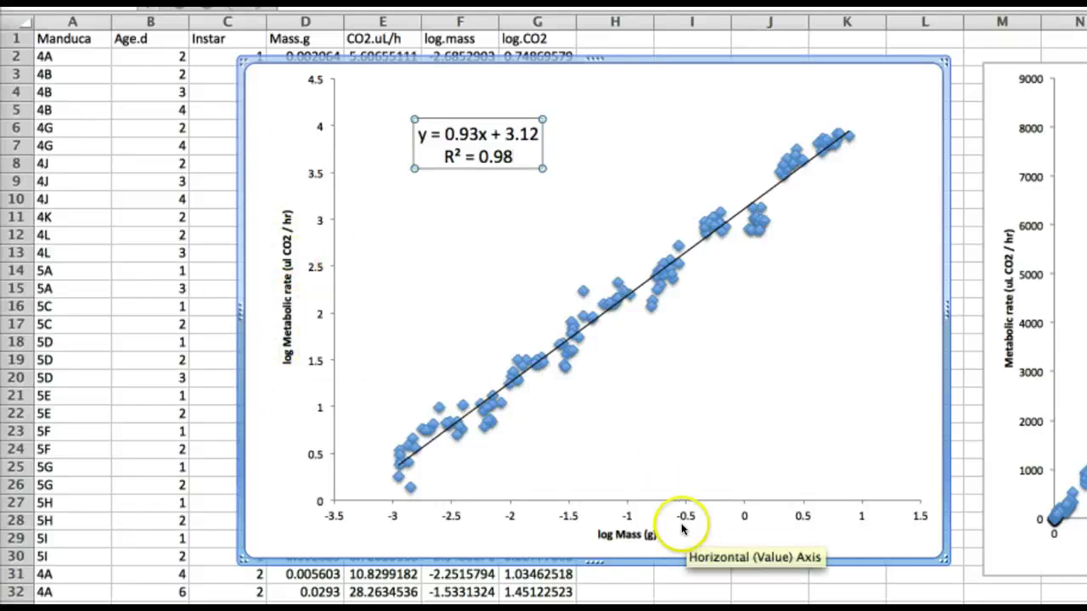
pyautogui.click(575, 527)
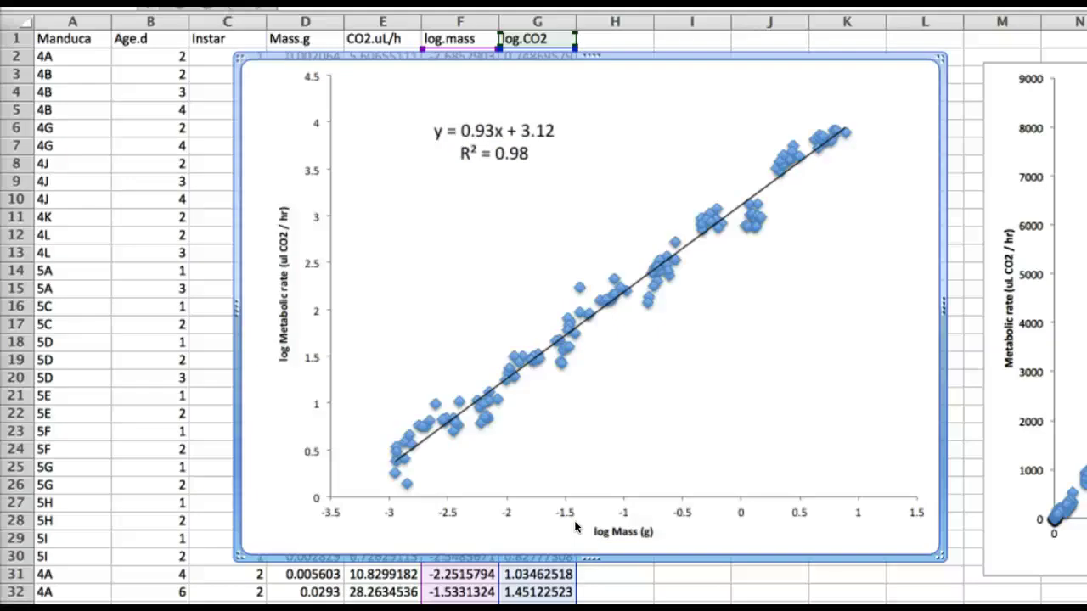
pyautogui.moveTo(403, 478)
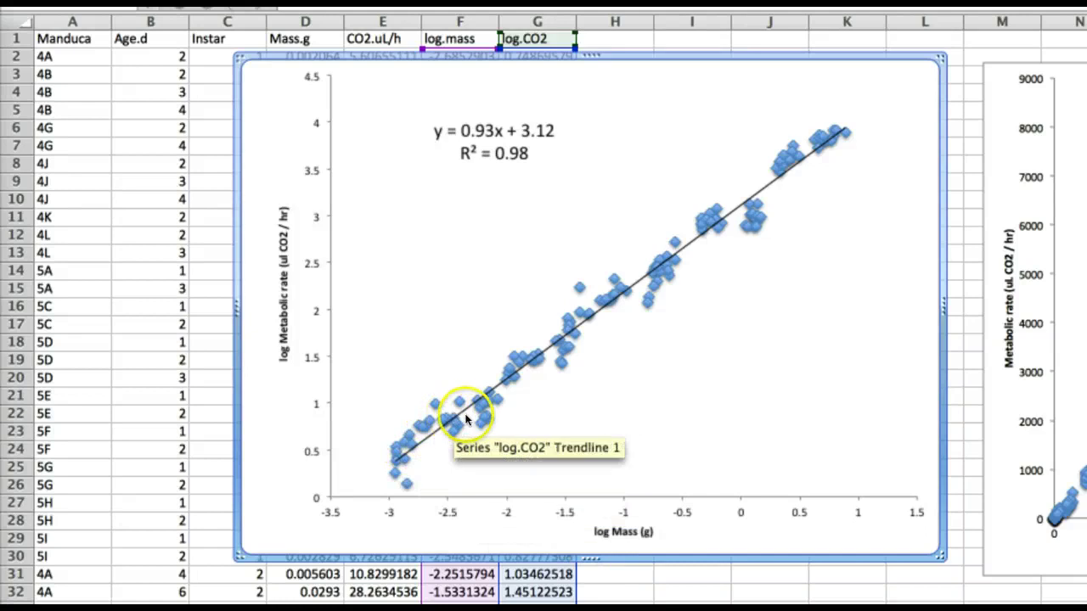
pyautogui.moveTo(513, 365)
pyautogui.moveTo(563, 362)
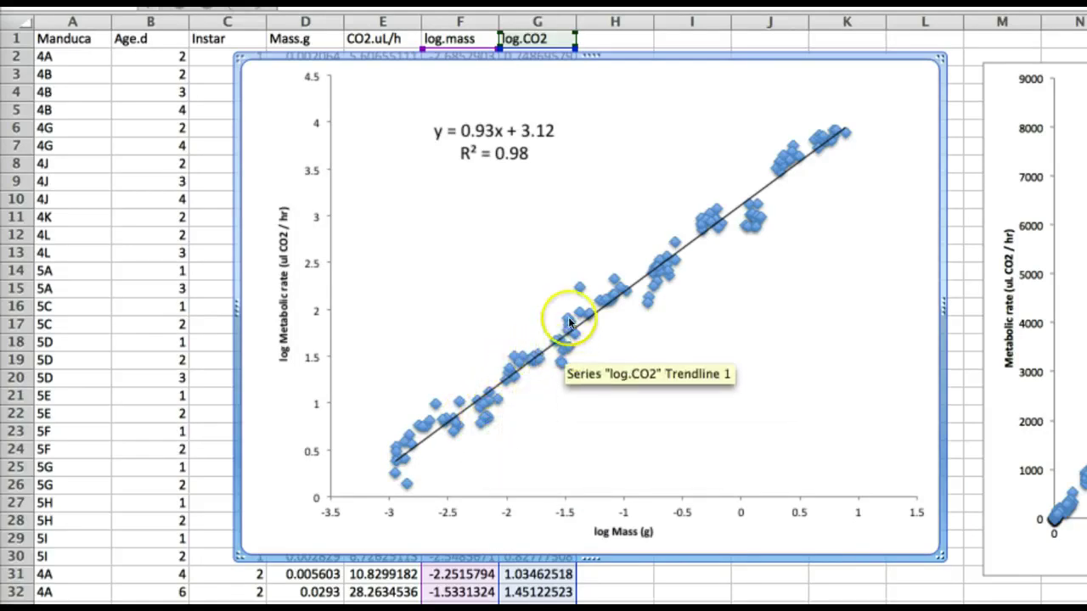
pyautogui.moveTo(646, 298)
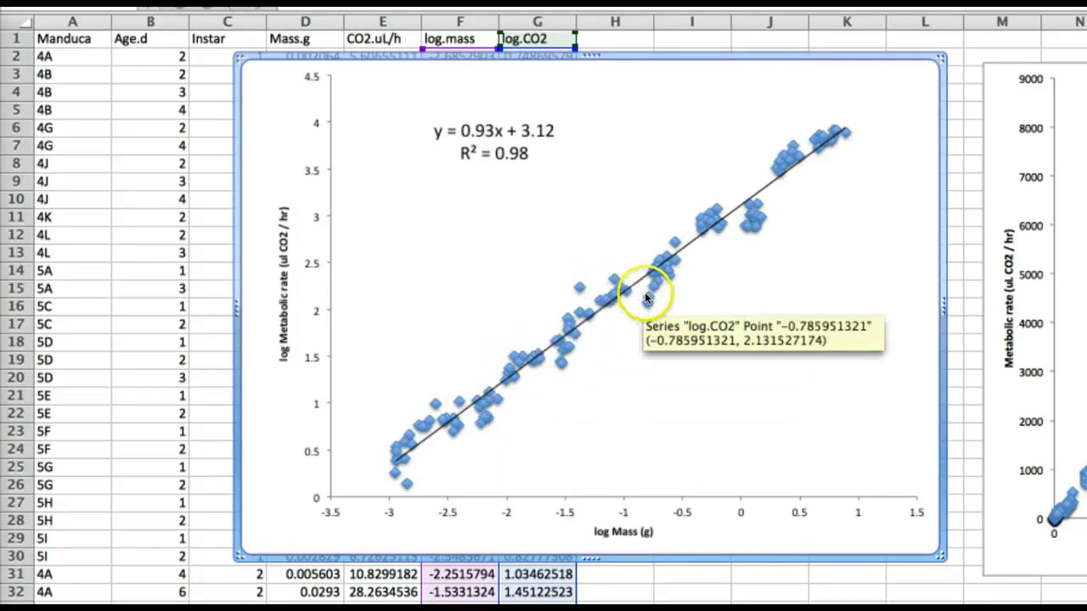
pyautogui.moveTo(748, 212)
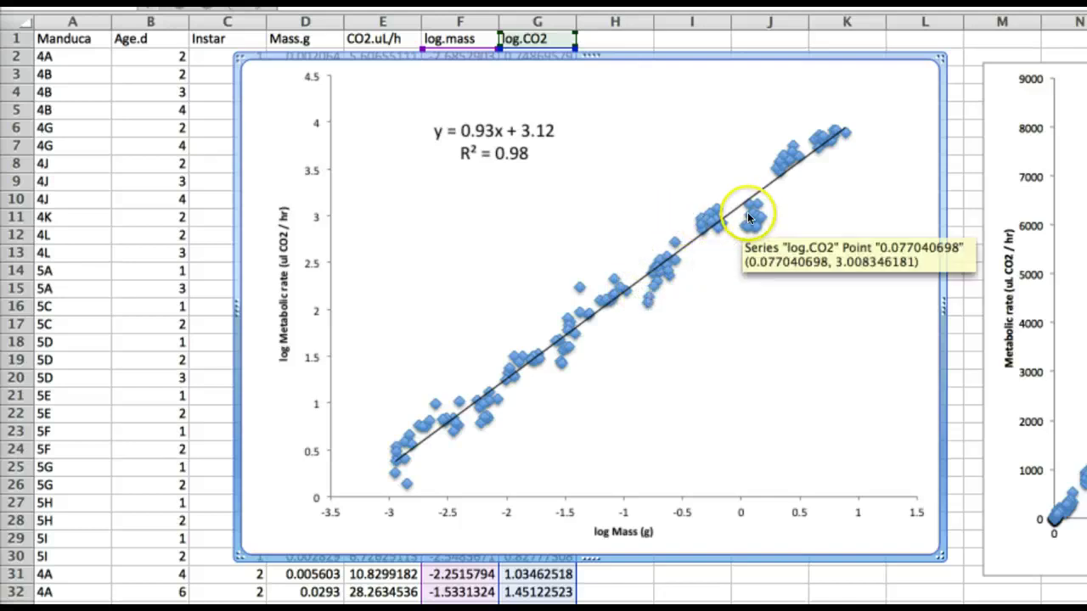
pyautogui.moveTo(766, 189)
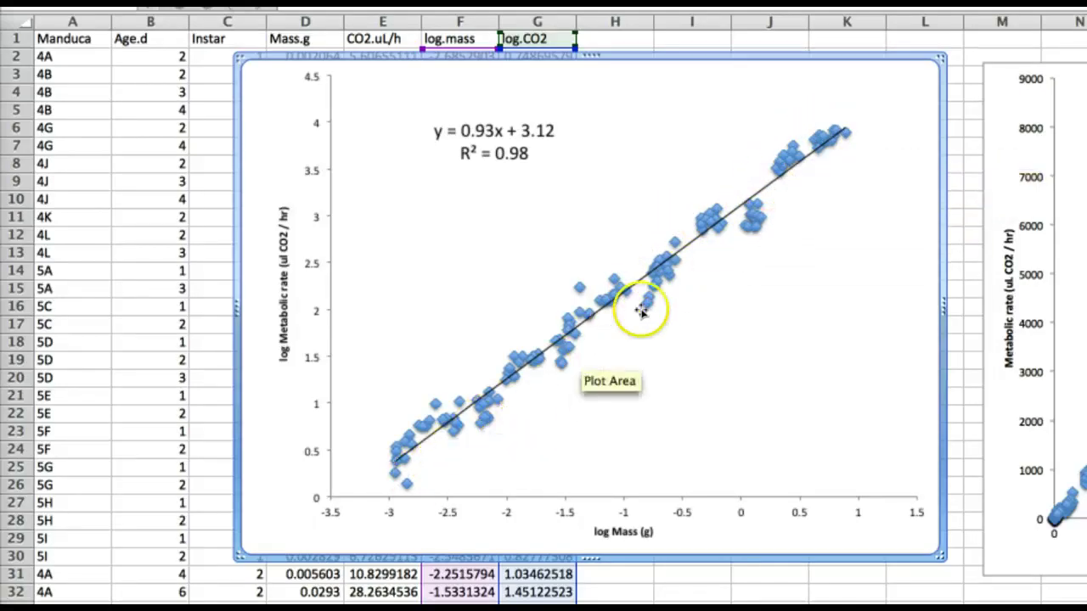